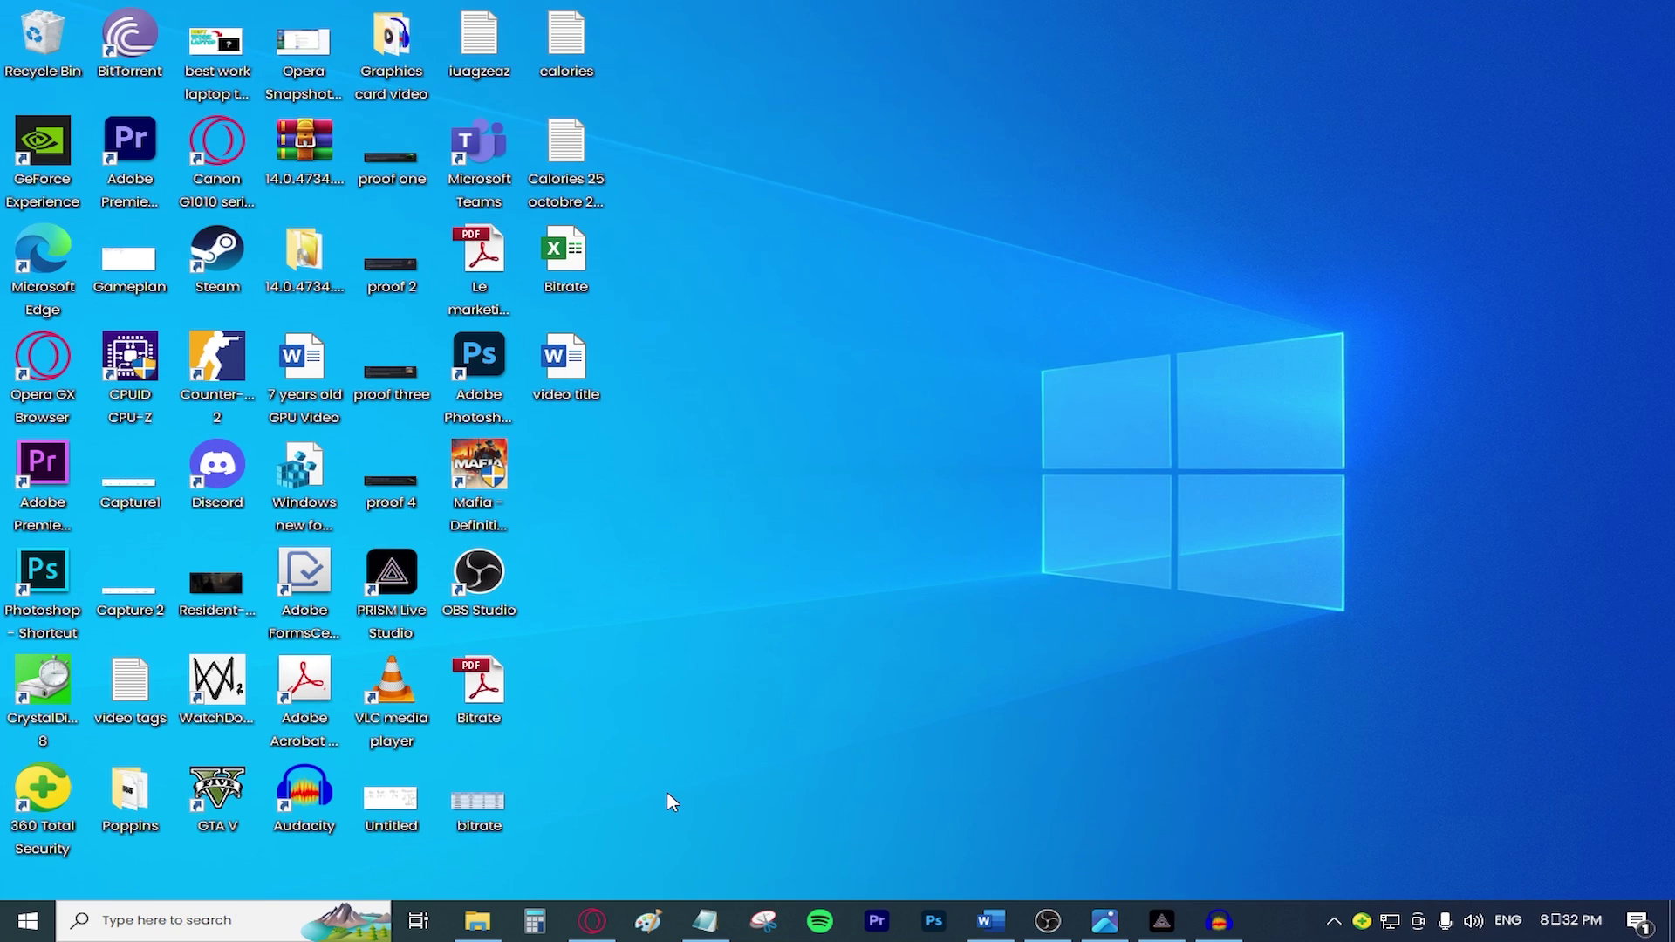
In Opera GX, load speedtest.net from the 'spee' address-bar suggestion.
left_click(592, 919)
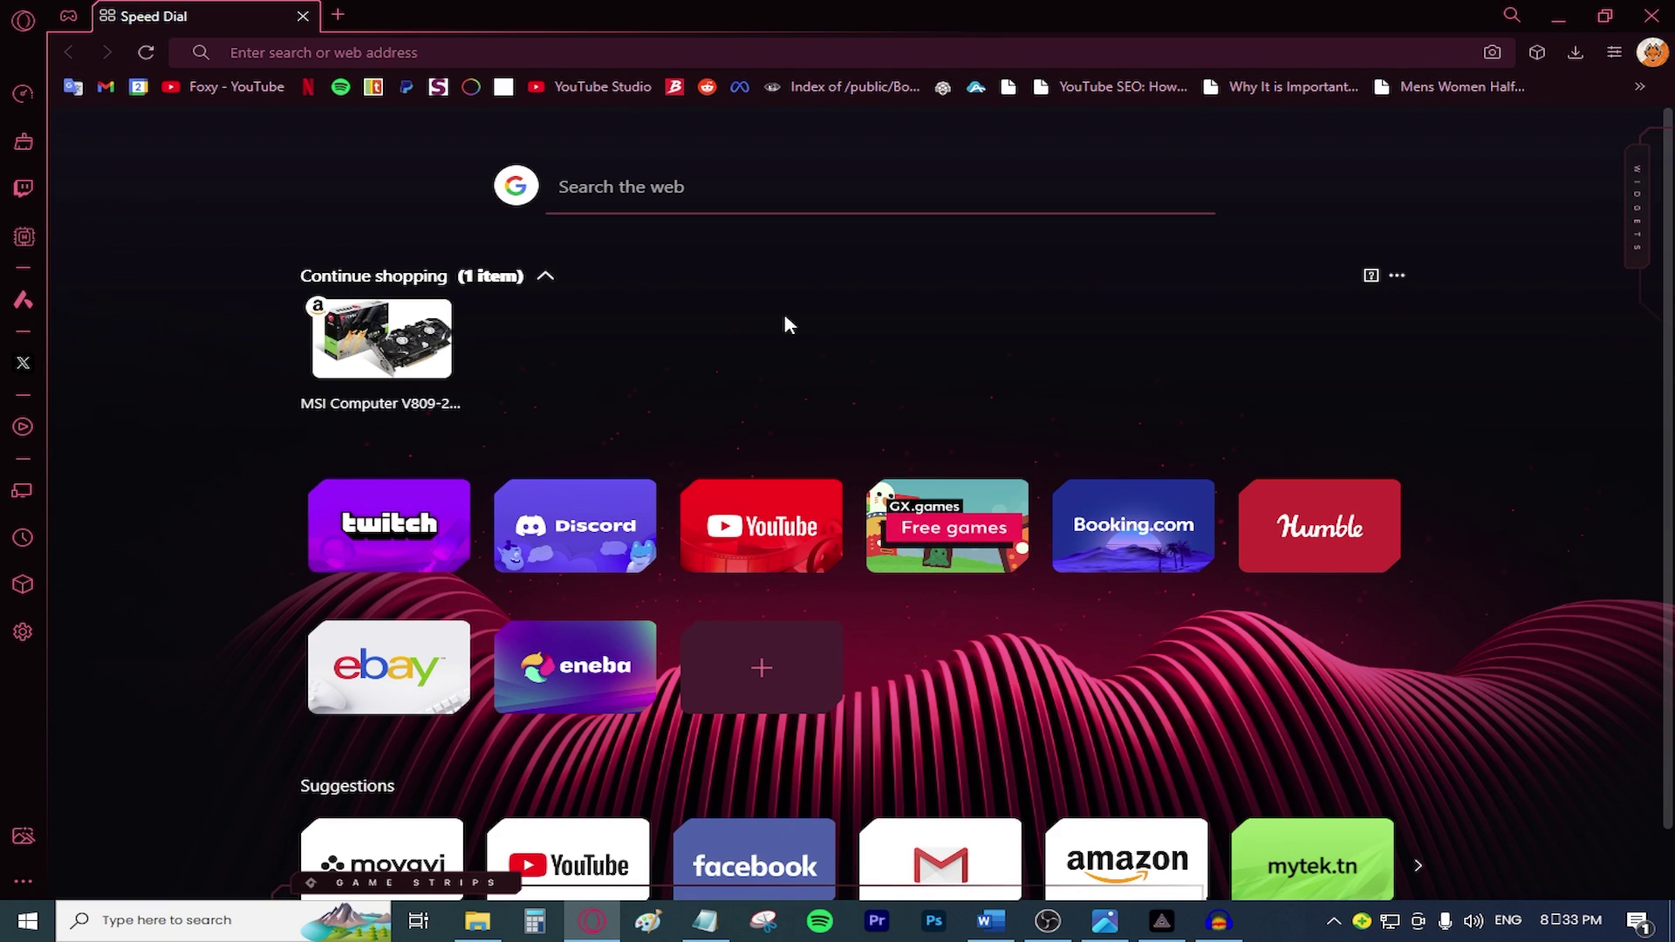
type("speedtest.net")
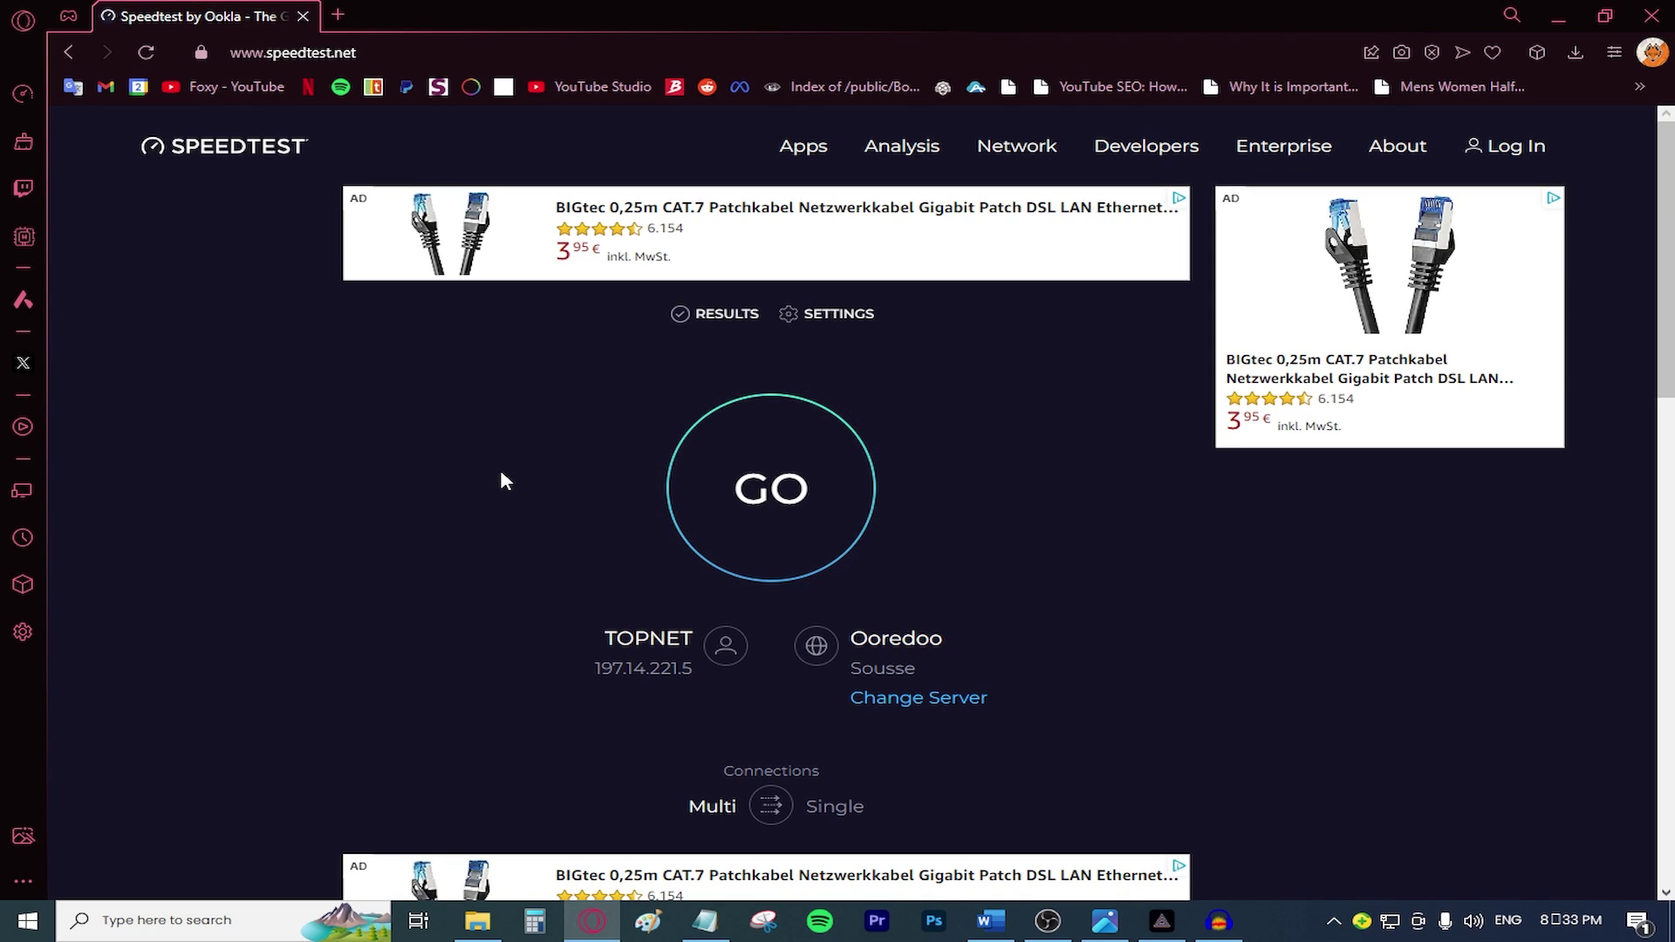
Run the speed test (3.40 Mbps down, 0.76 Mbps up, 36 ms ping), then show the desktop.
left_click(770, 511)
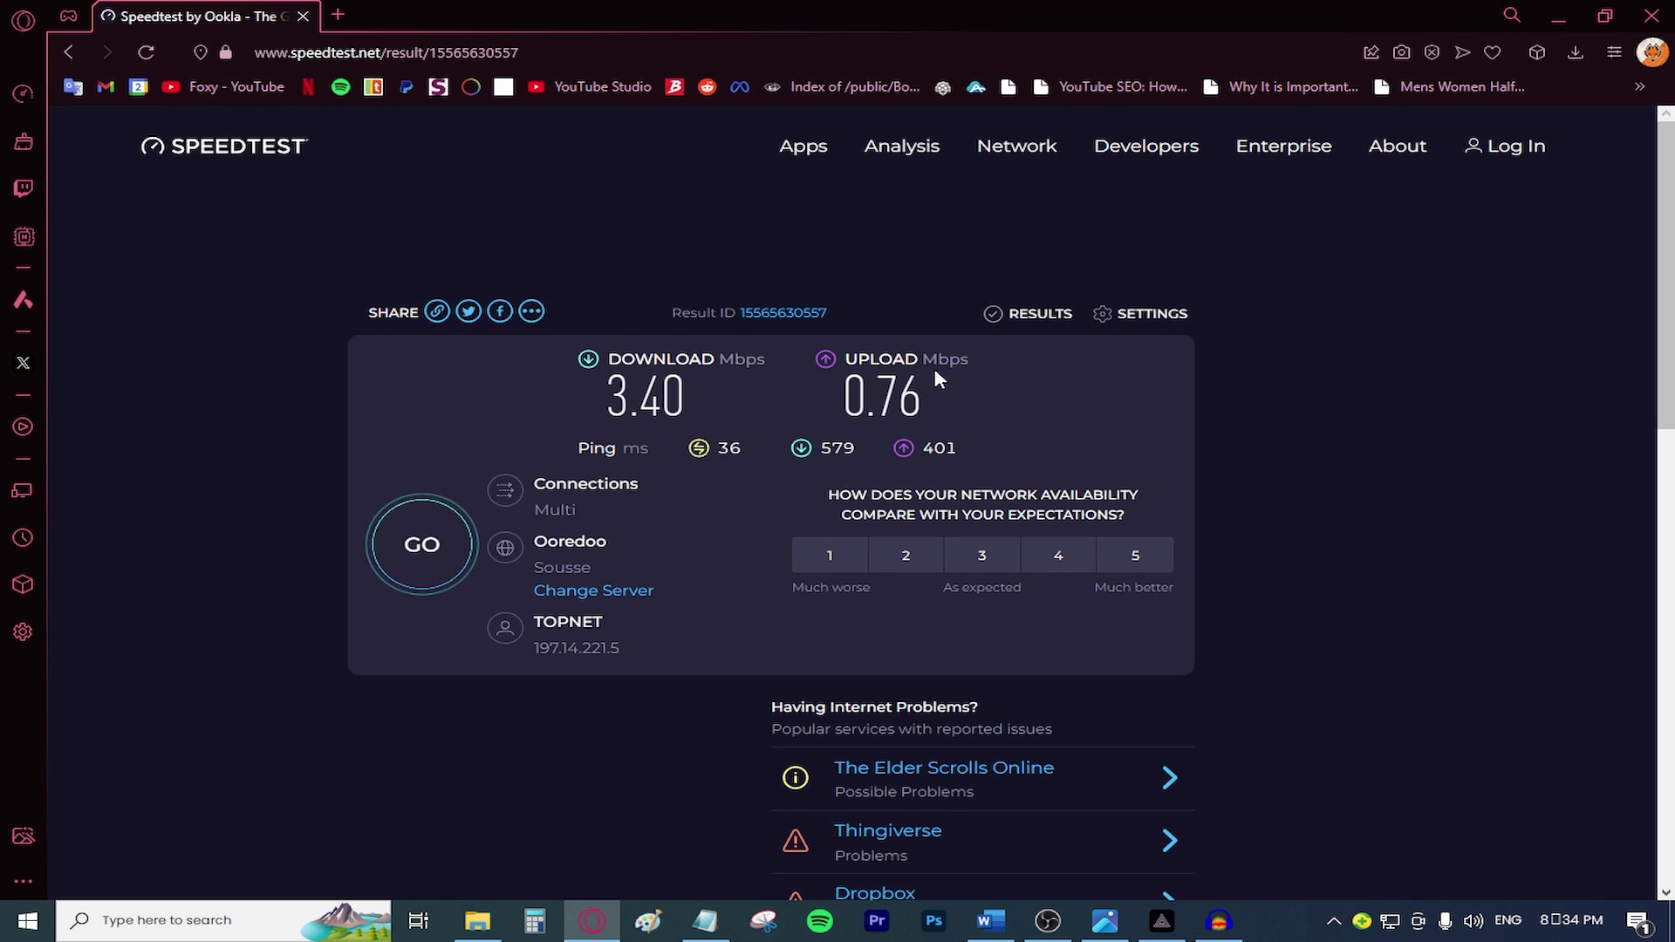
double_click(955, 402)
left_click(1061, 425)
key("super+d")
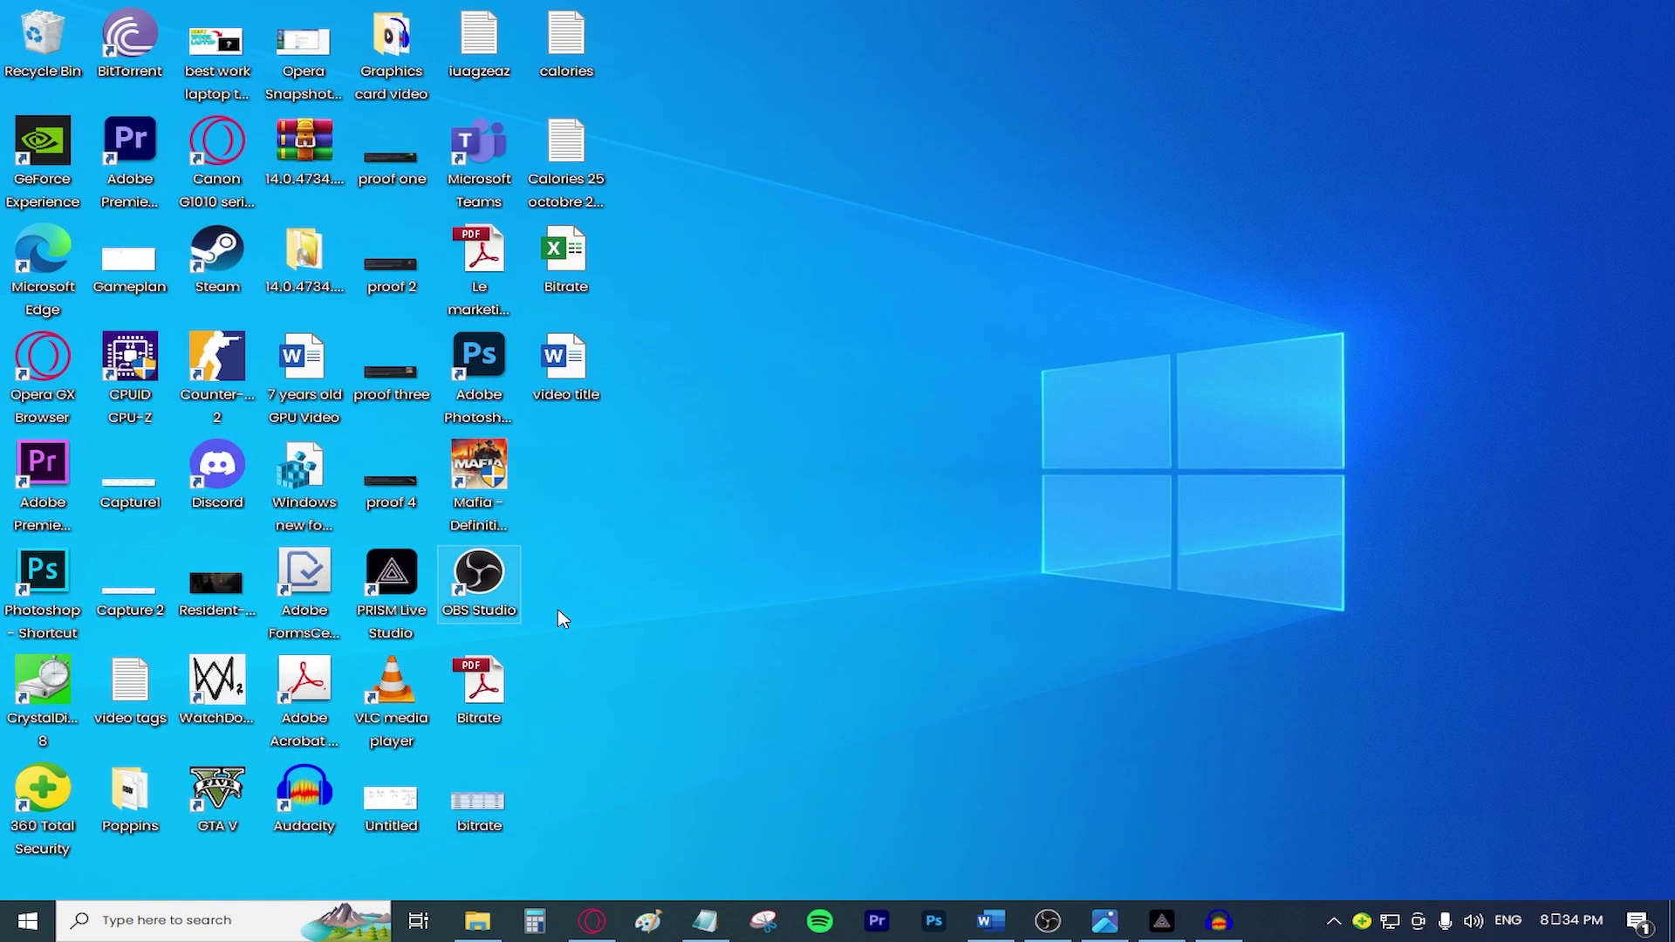
Start OBS Studio and check the source types list without adding anything to the Display Capture scene.
left_click(1051, 918)
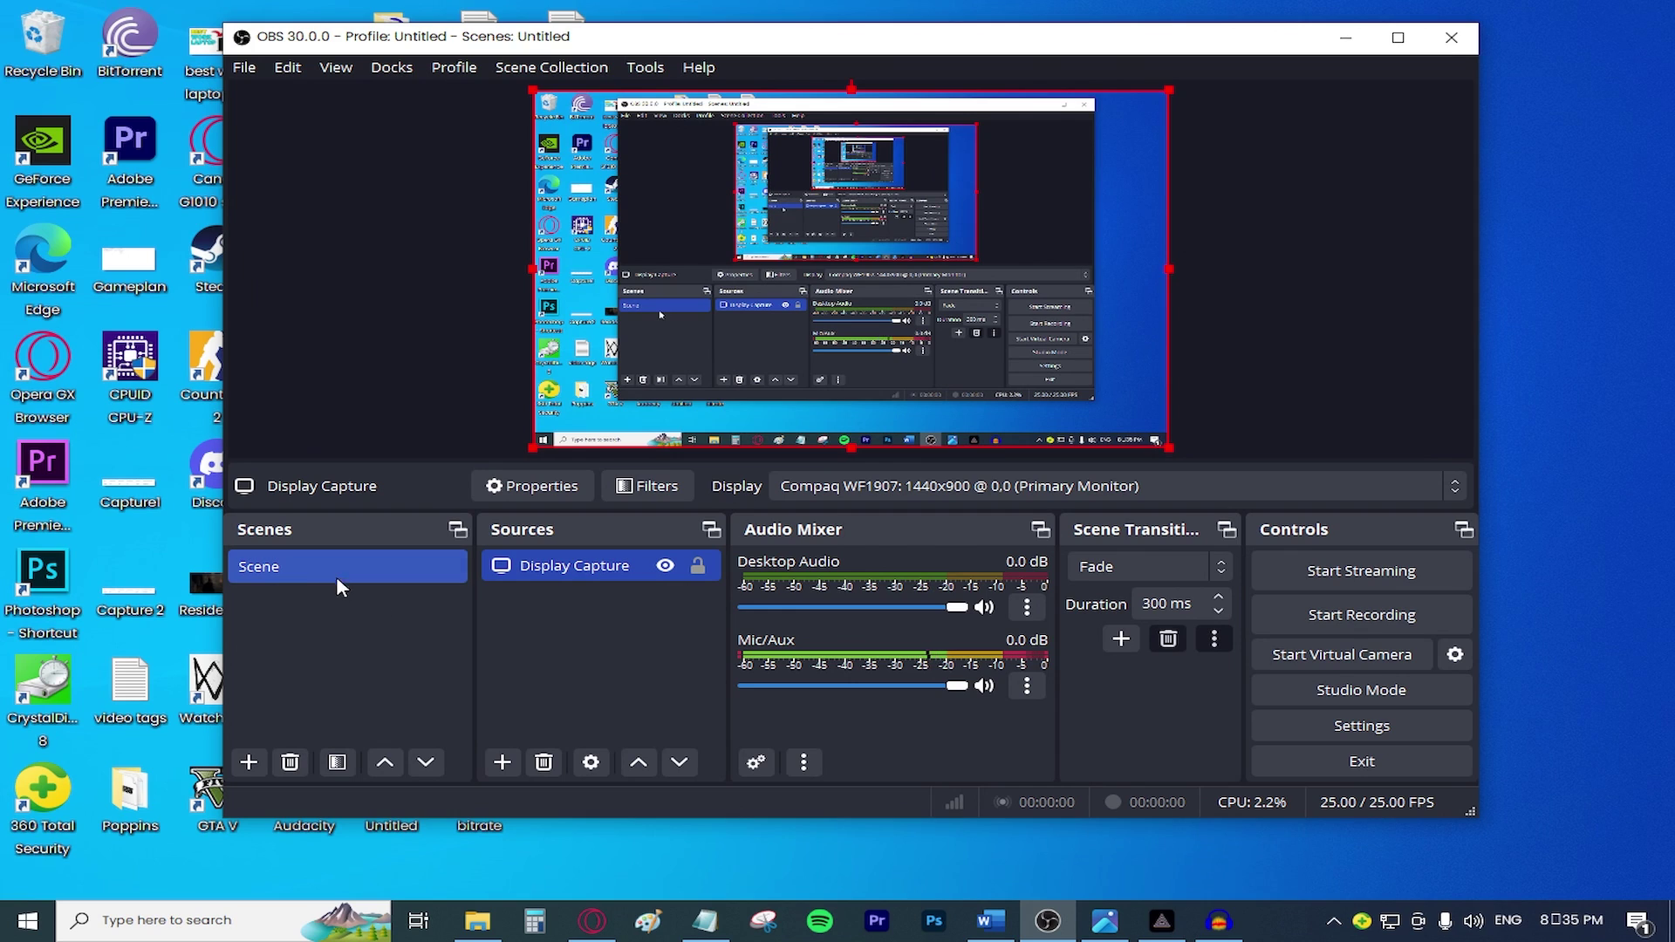
left_click(504, 762)
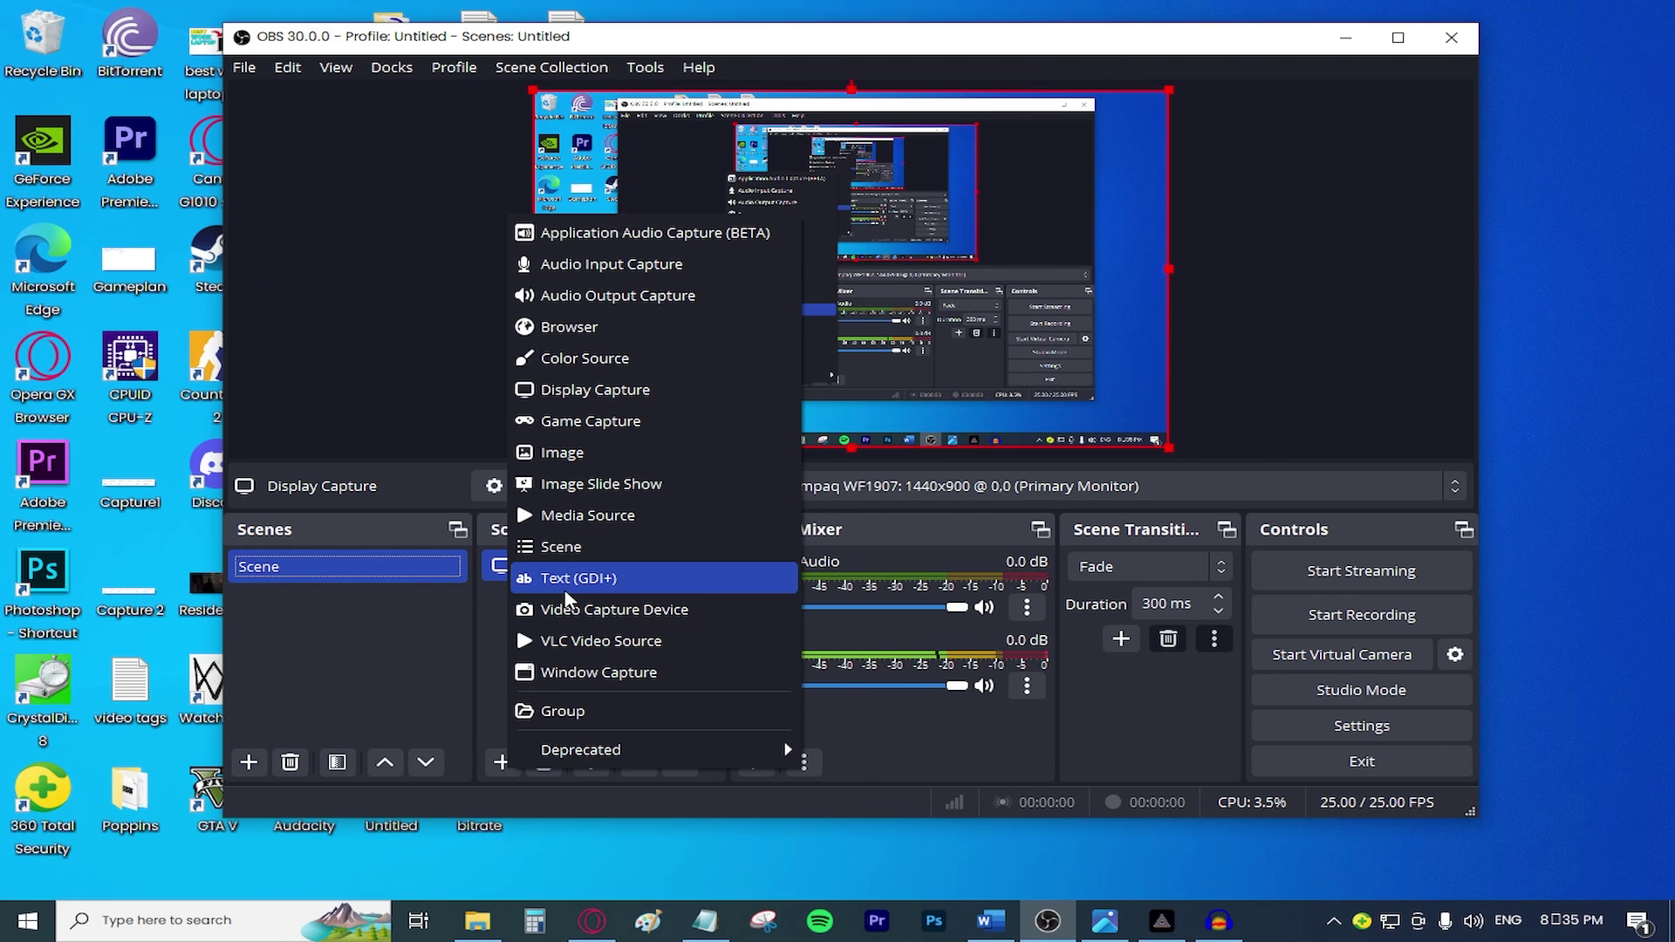
key("Escape")
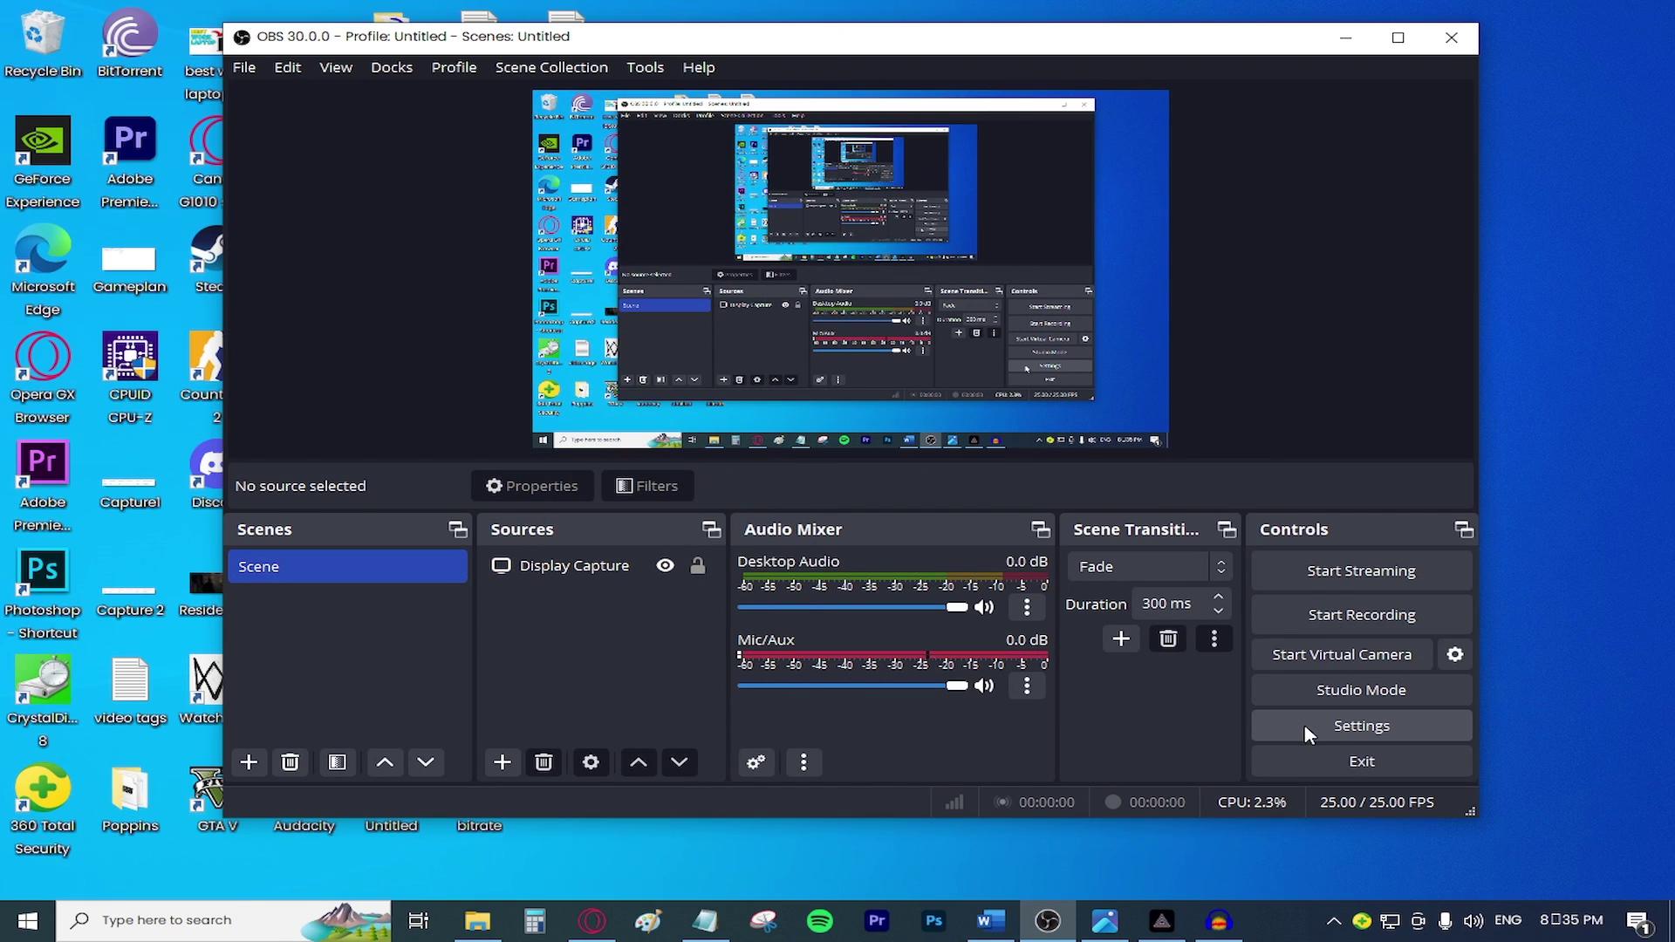
Switch the OBS Output settings page to the Advanced output mode.
left_click(1331, 724)
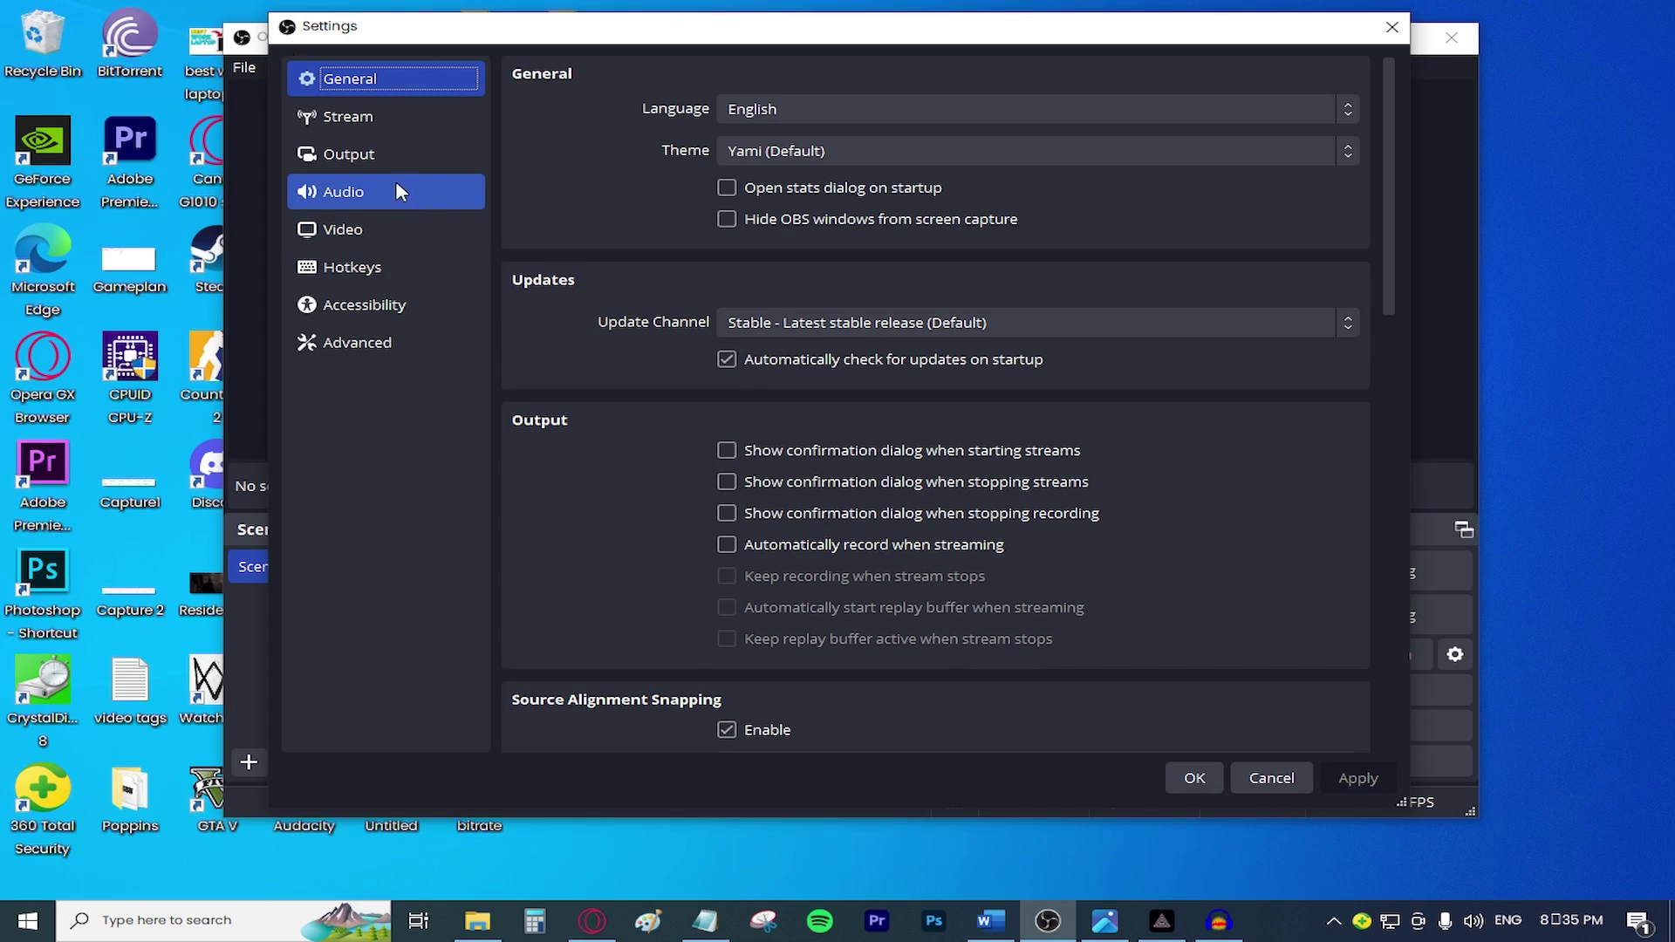
left_click(385, 157)
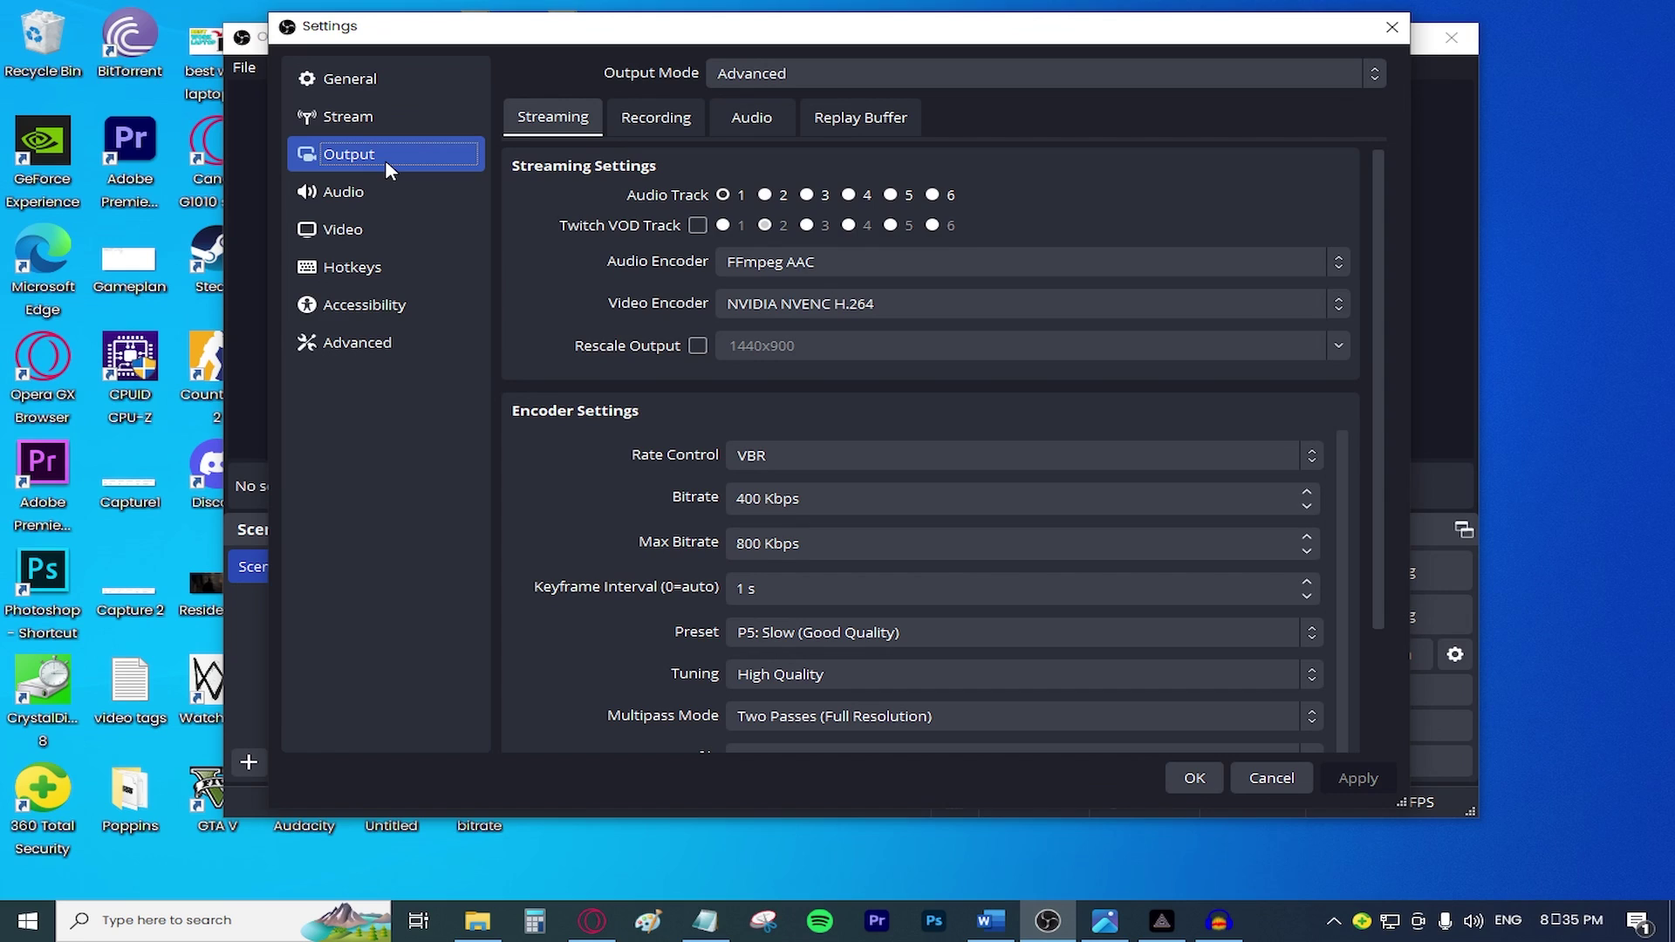
left_click(749, 78)
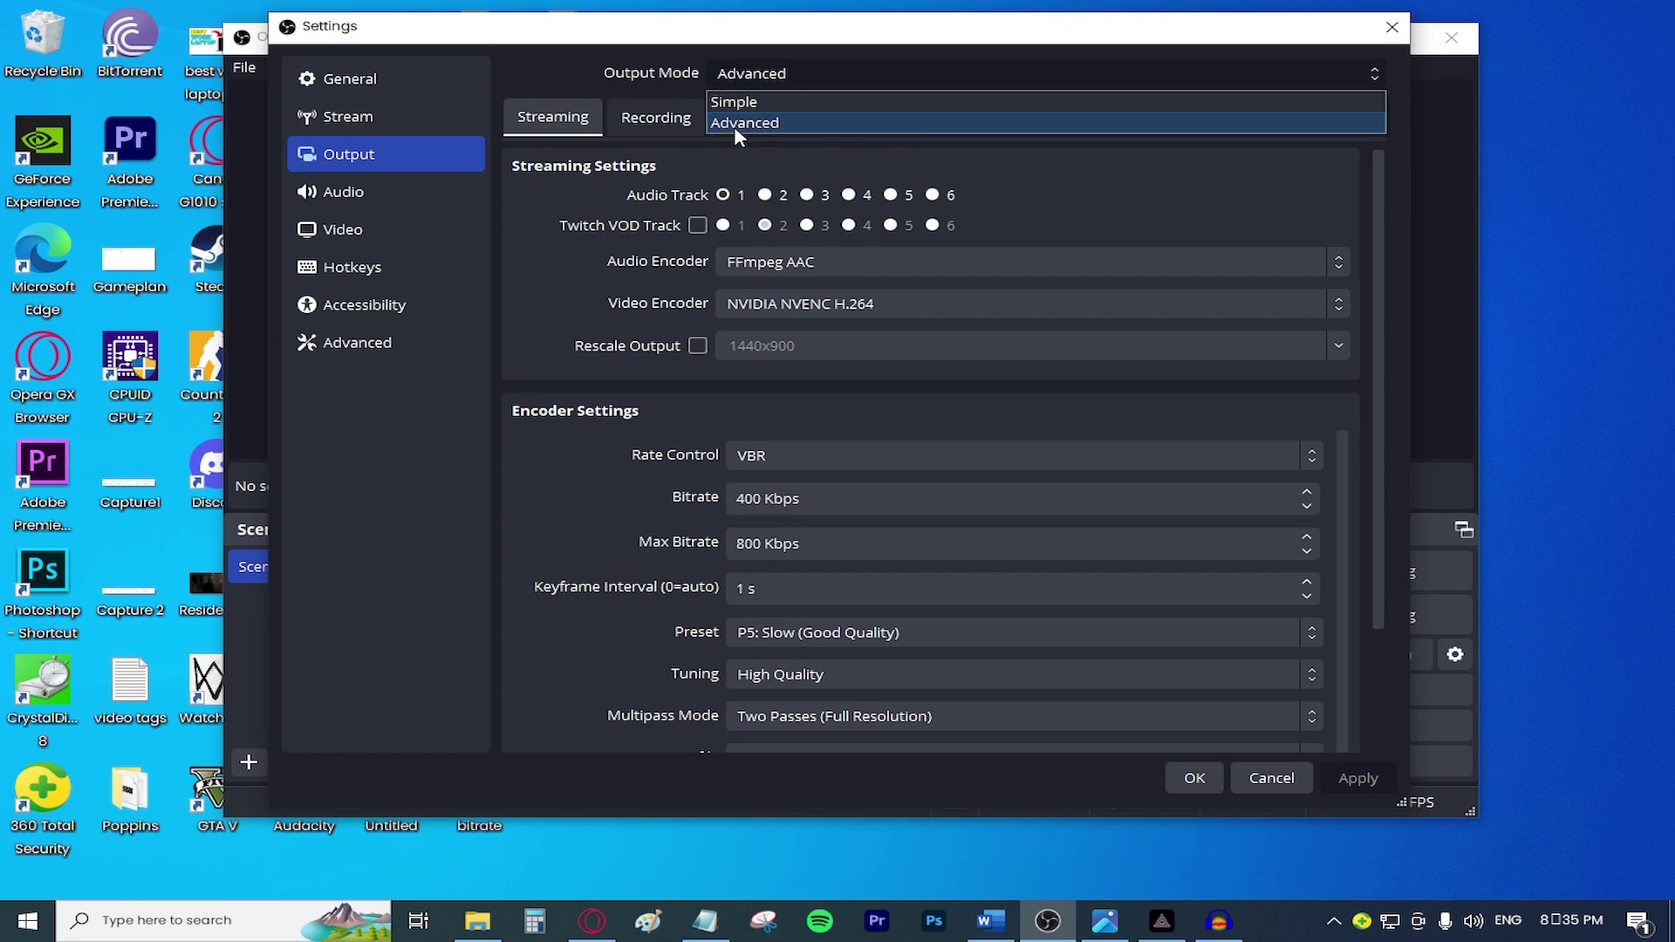
left_click(829, 124)
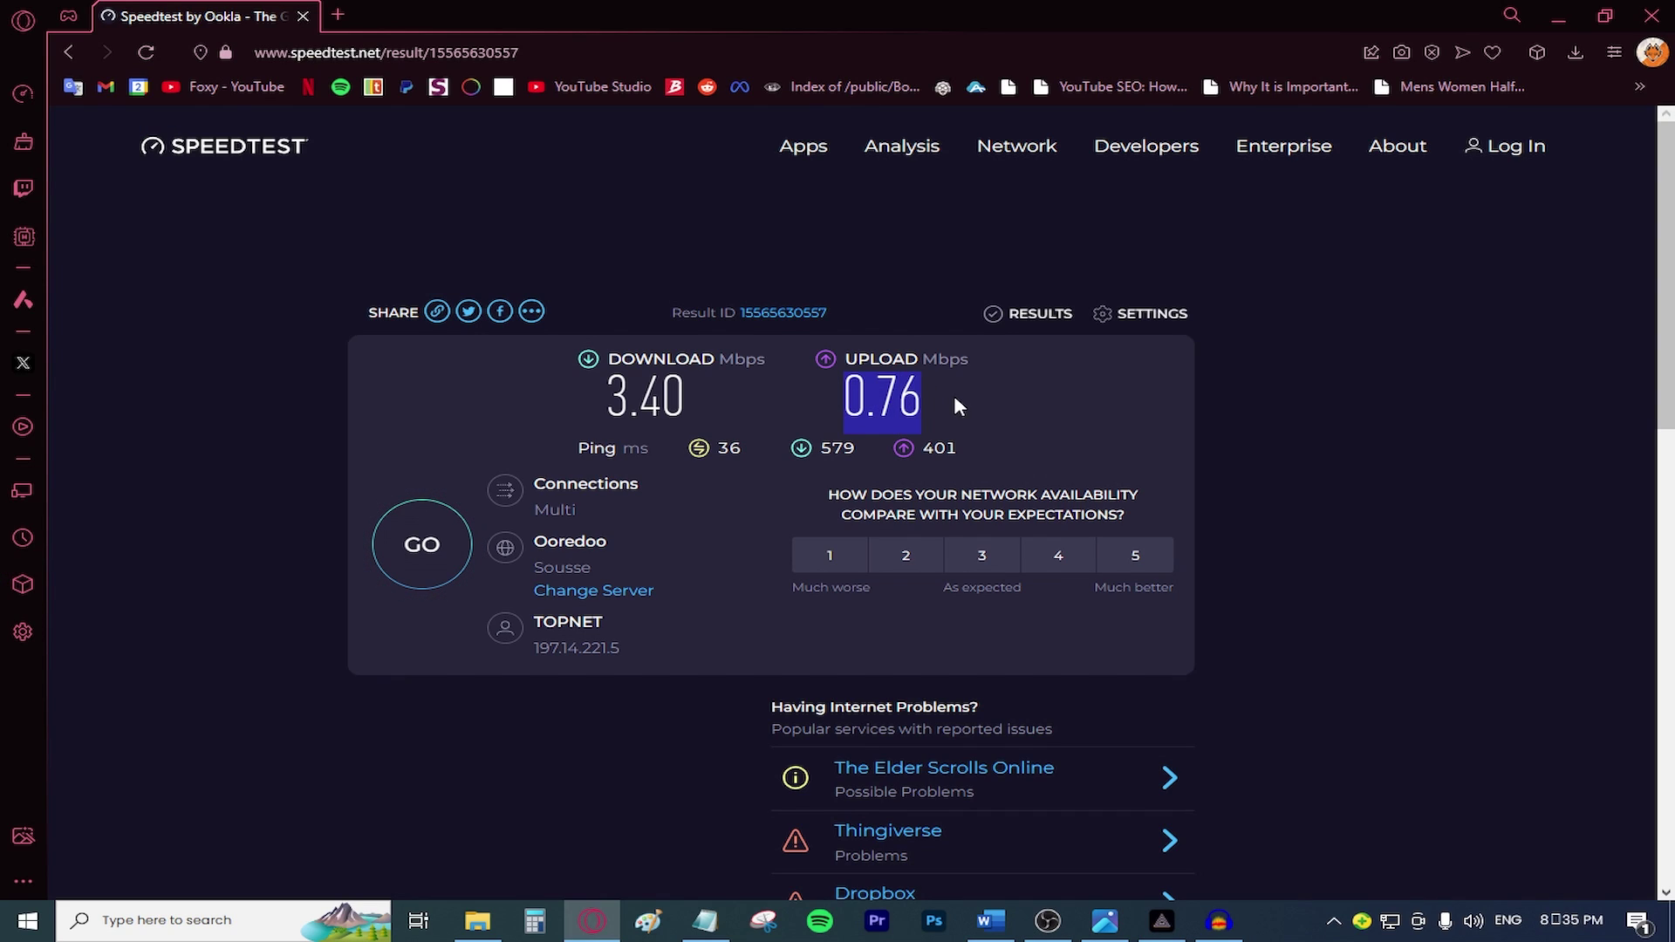
left_click_drag(847, 400, 932, 399)
left_click(934, 400)
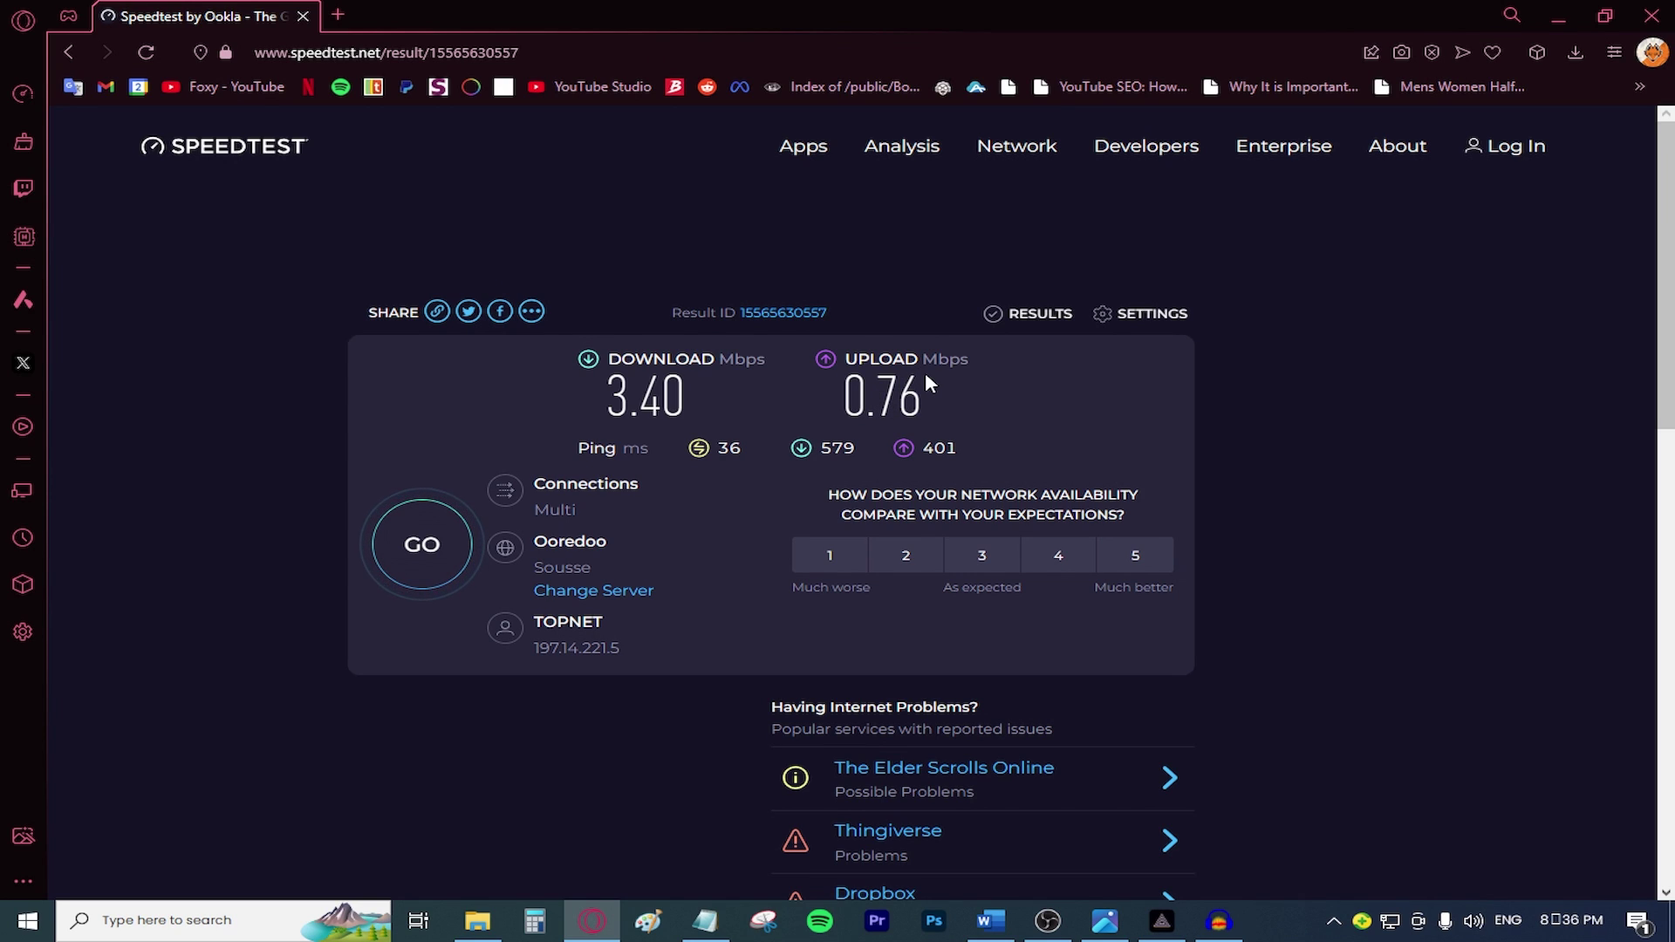
left_click_drag(923, 360, 1054, 409)
Compute 0.76*1000 in Calculator to get a 760 Kbps upload figure.
left_click(1058, 408)
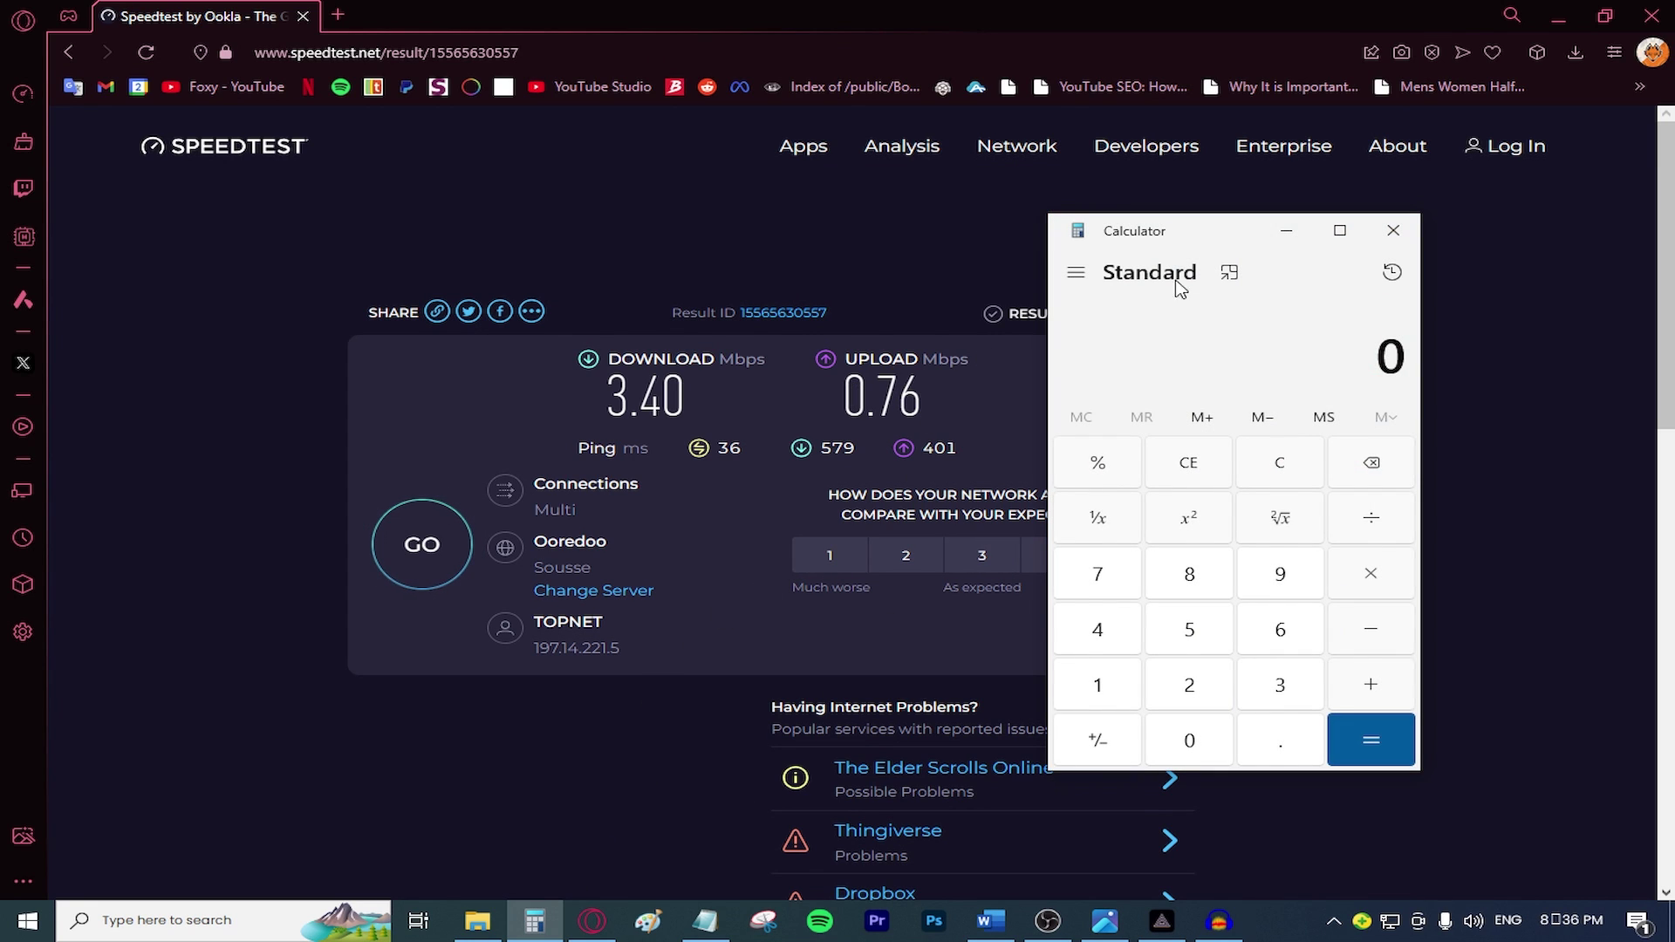
type("0.7")
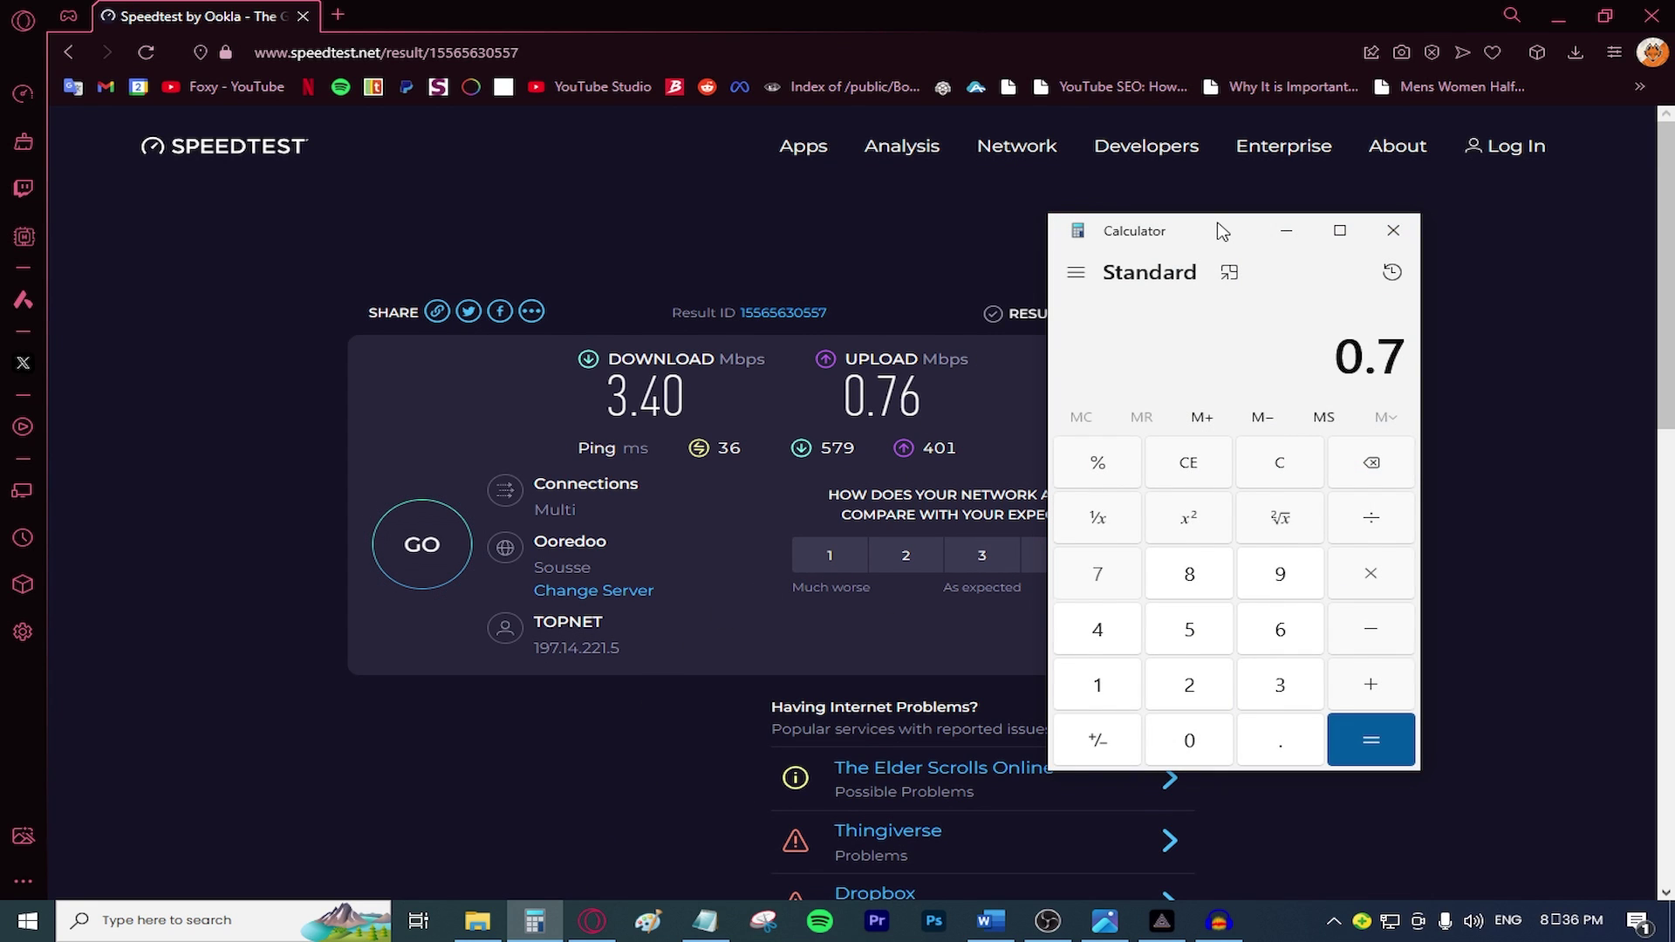
type("6")
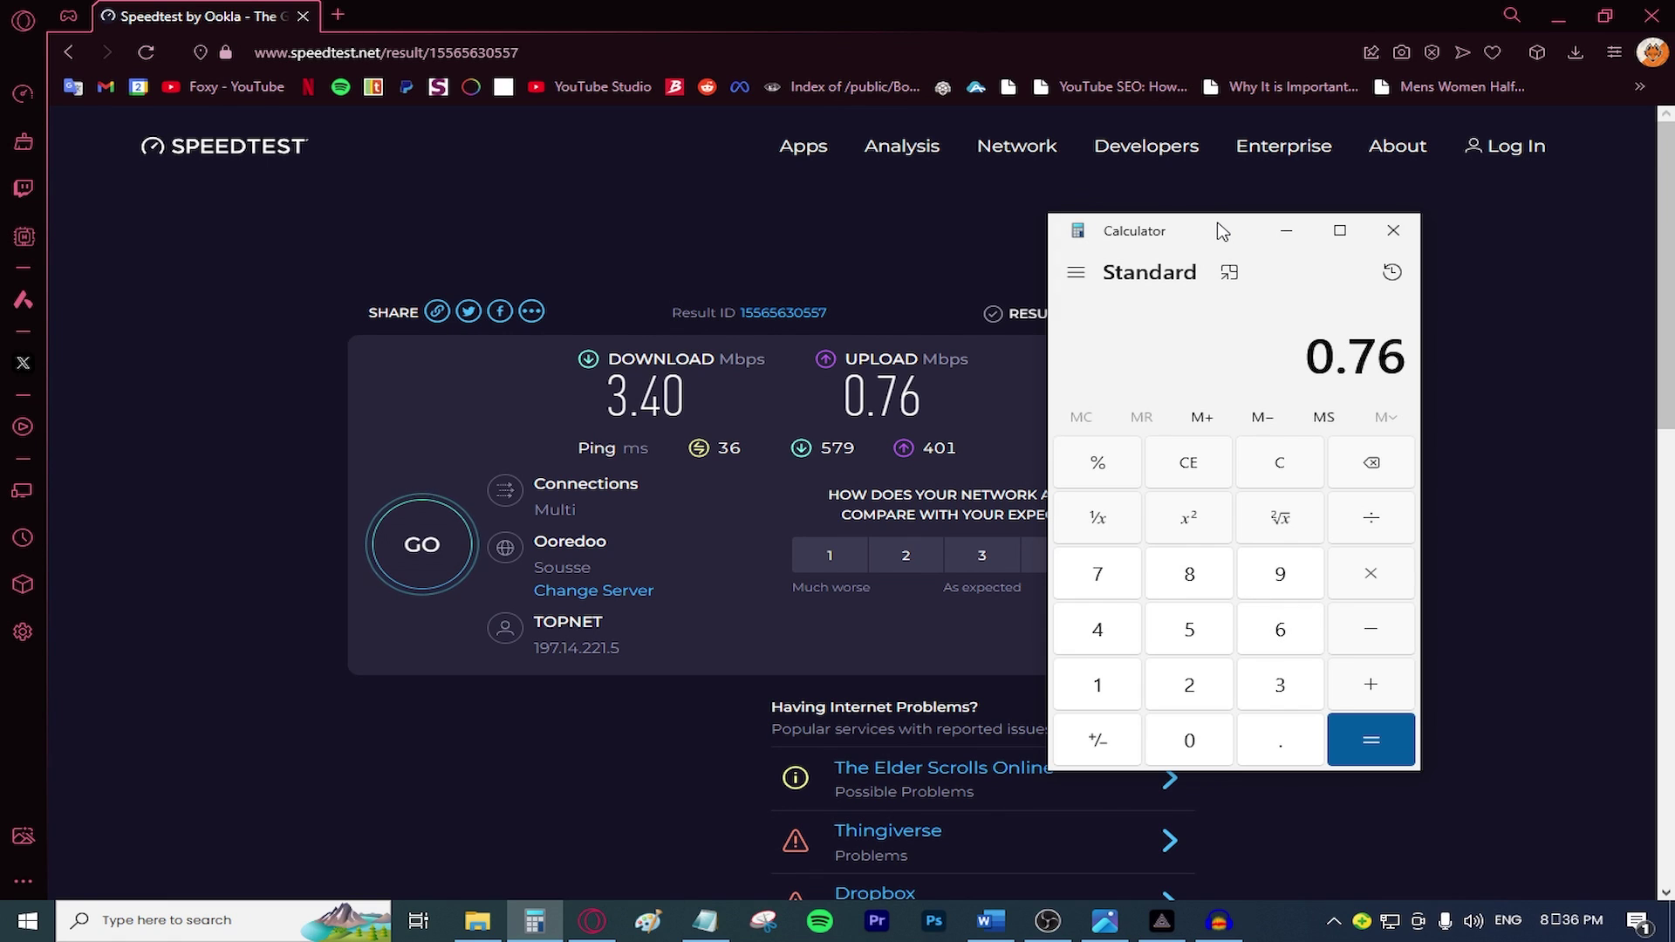
type("*1000")
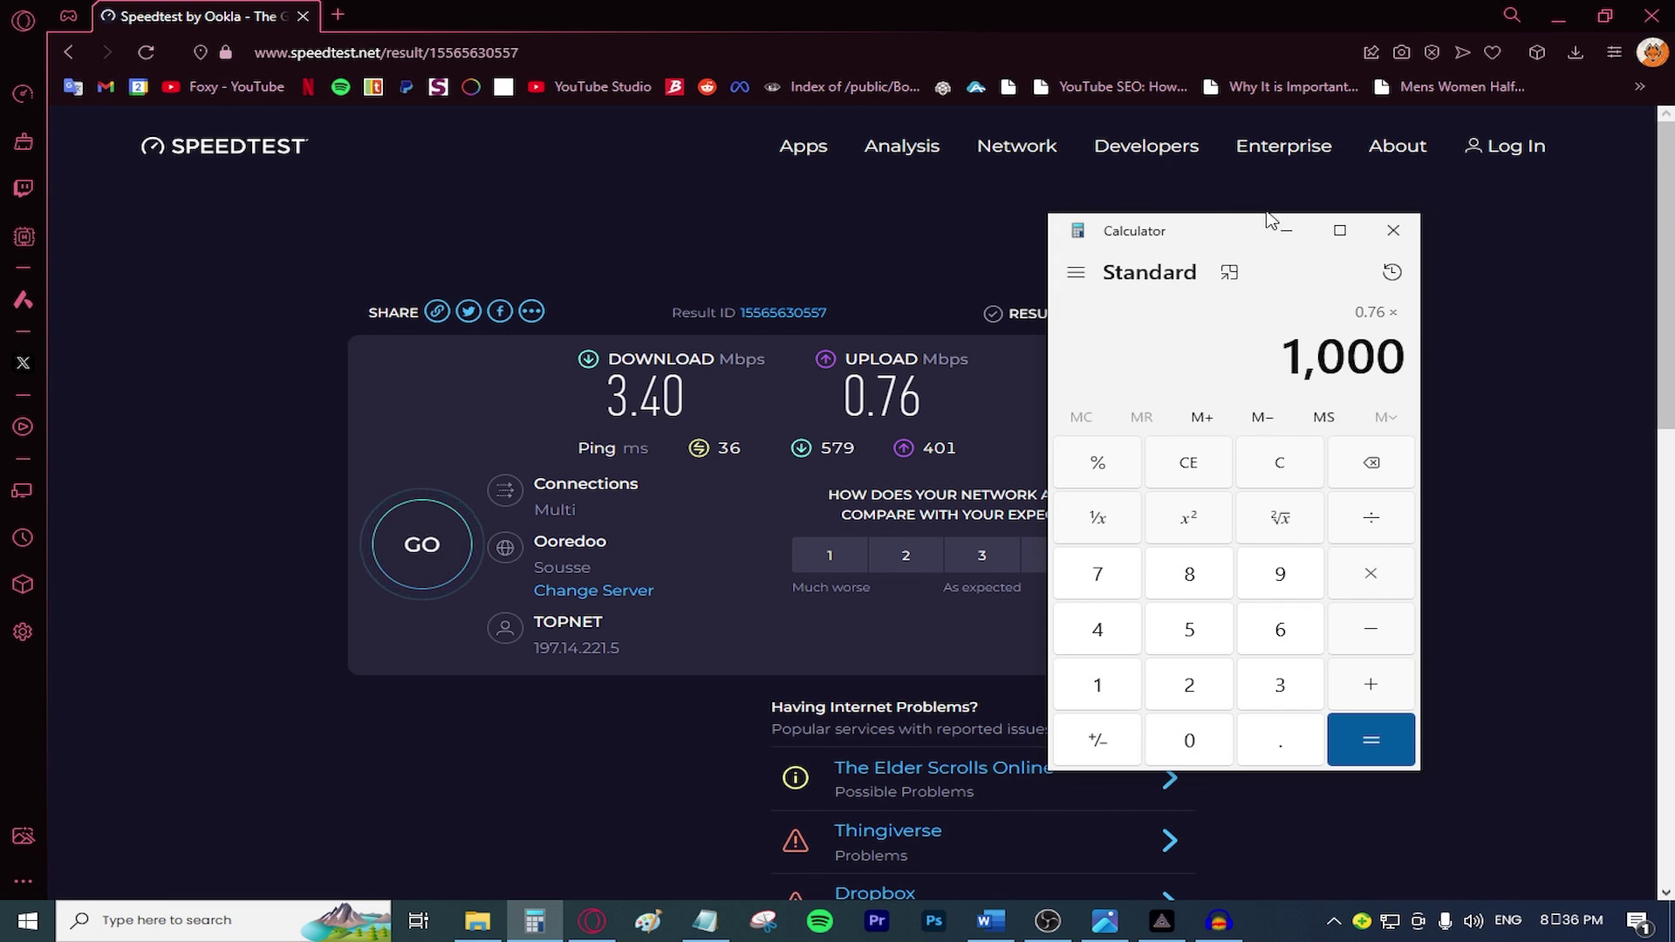
left_click(1397, 731)
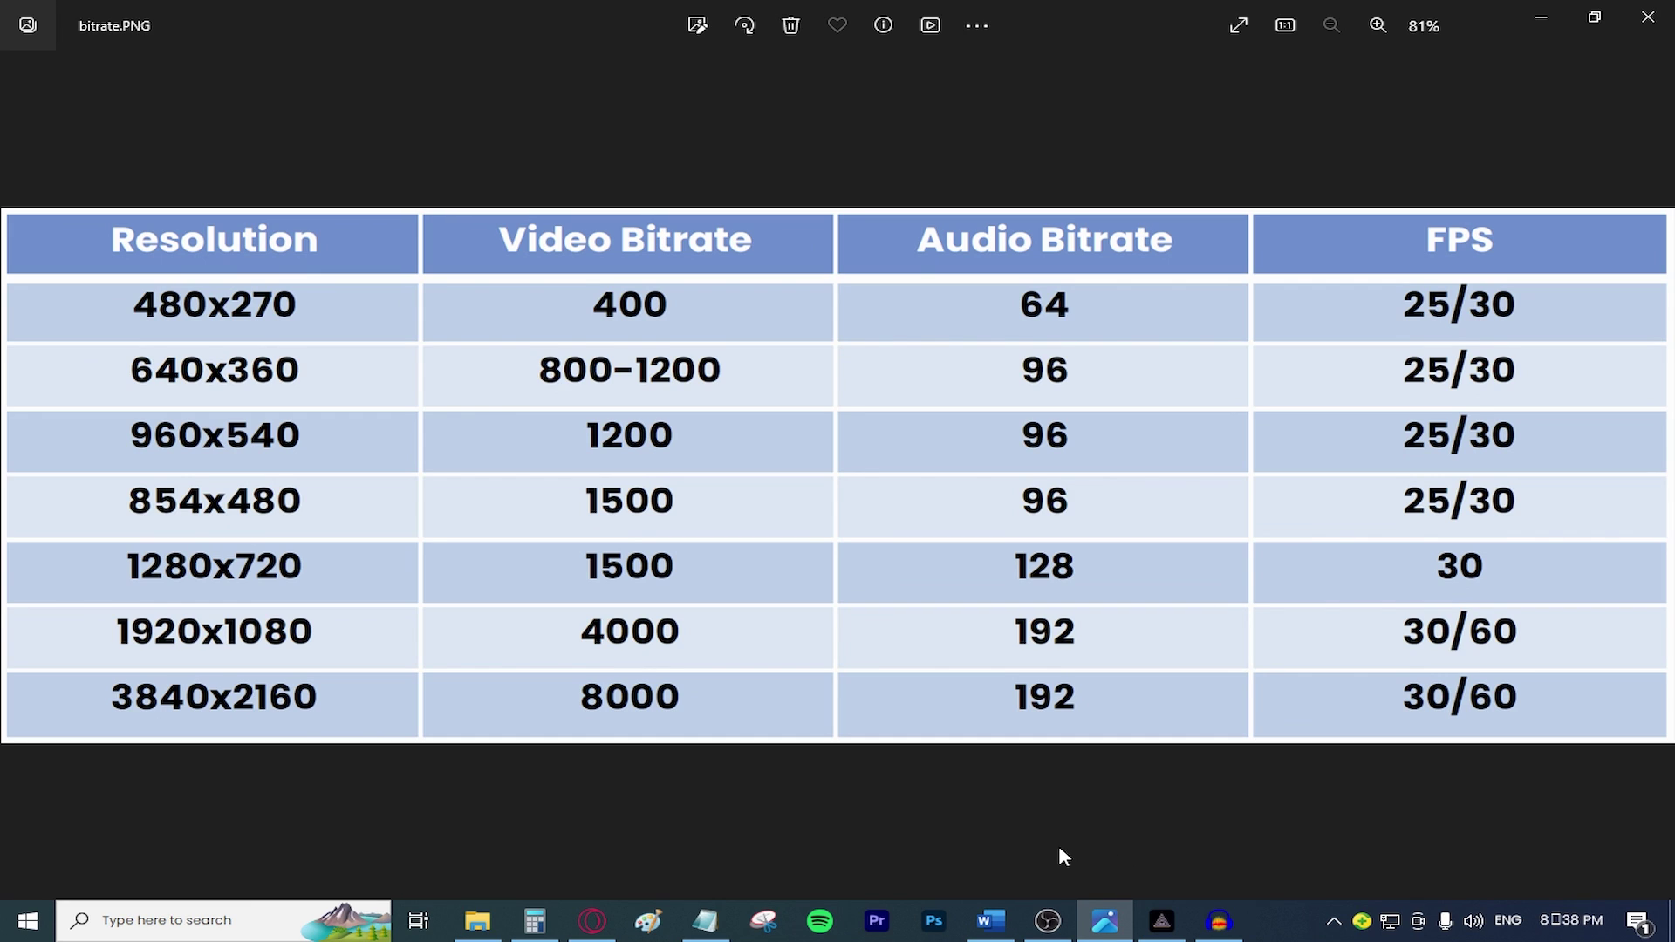
Keep NVIDIA NVENC H.264 as the streaming encoder with VBR rate control.
left_click(1048, 921)
scroll(663, 418, "down", 2)
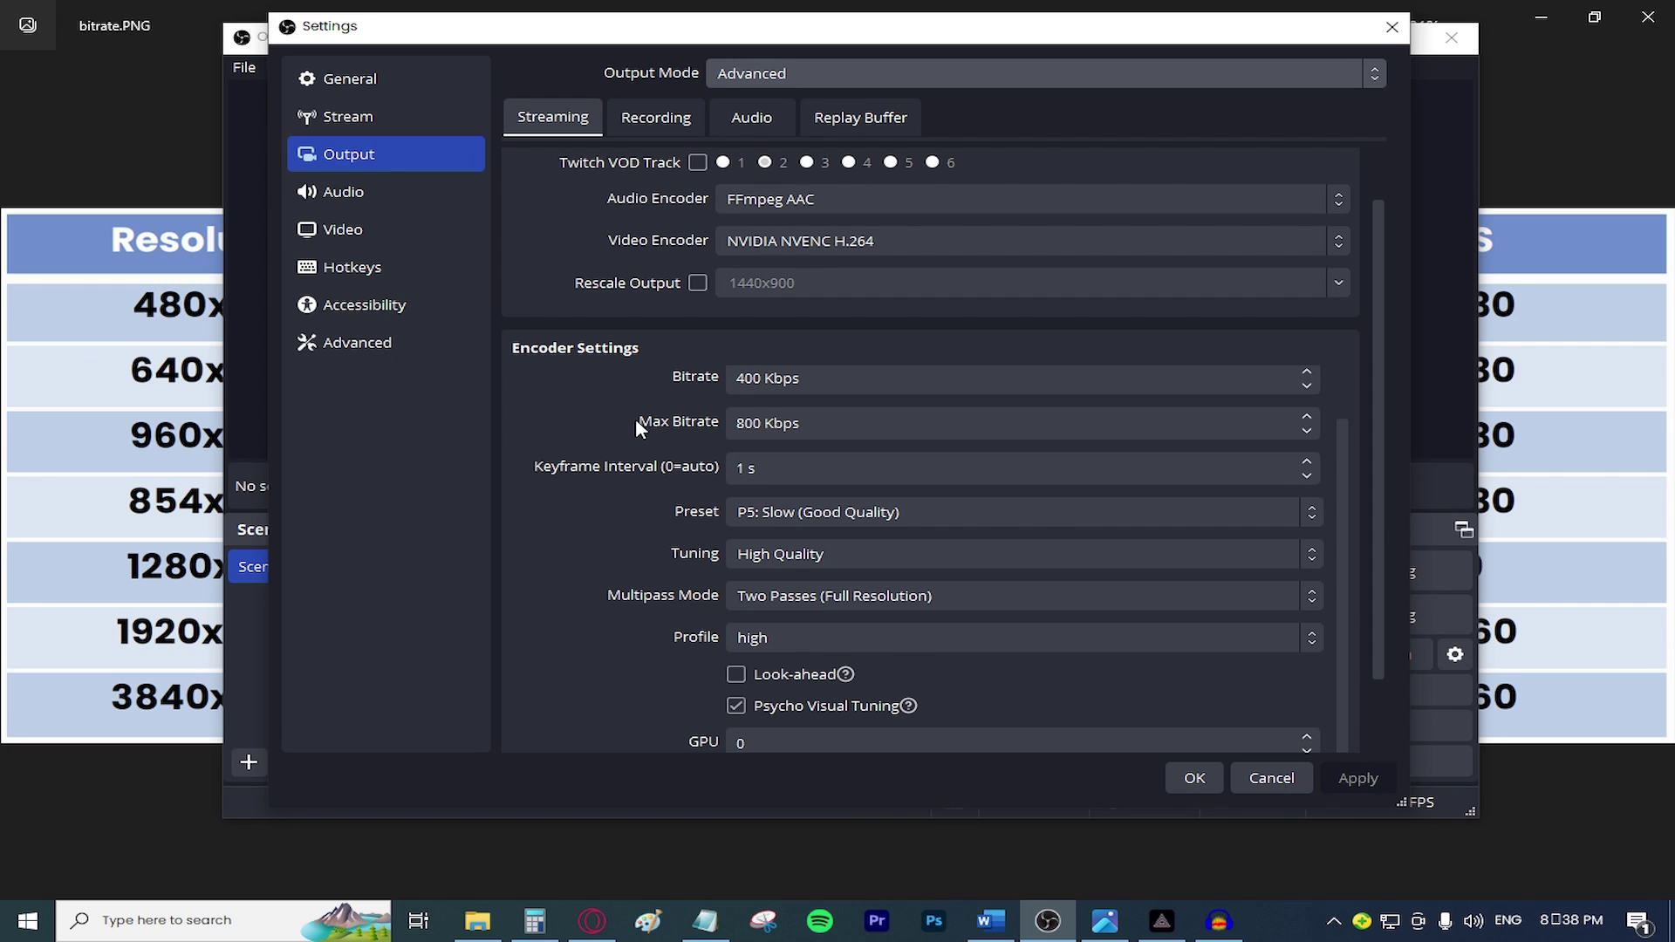
scroll(635, 417, "up", 2)
left_click(806, 311)
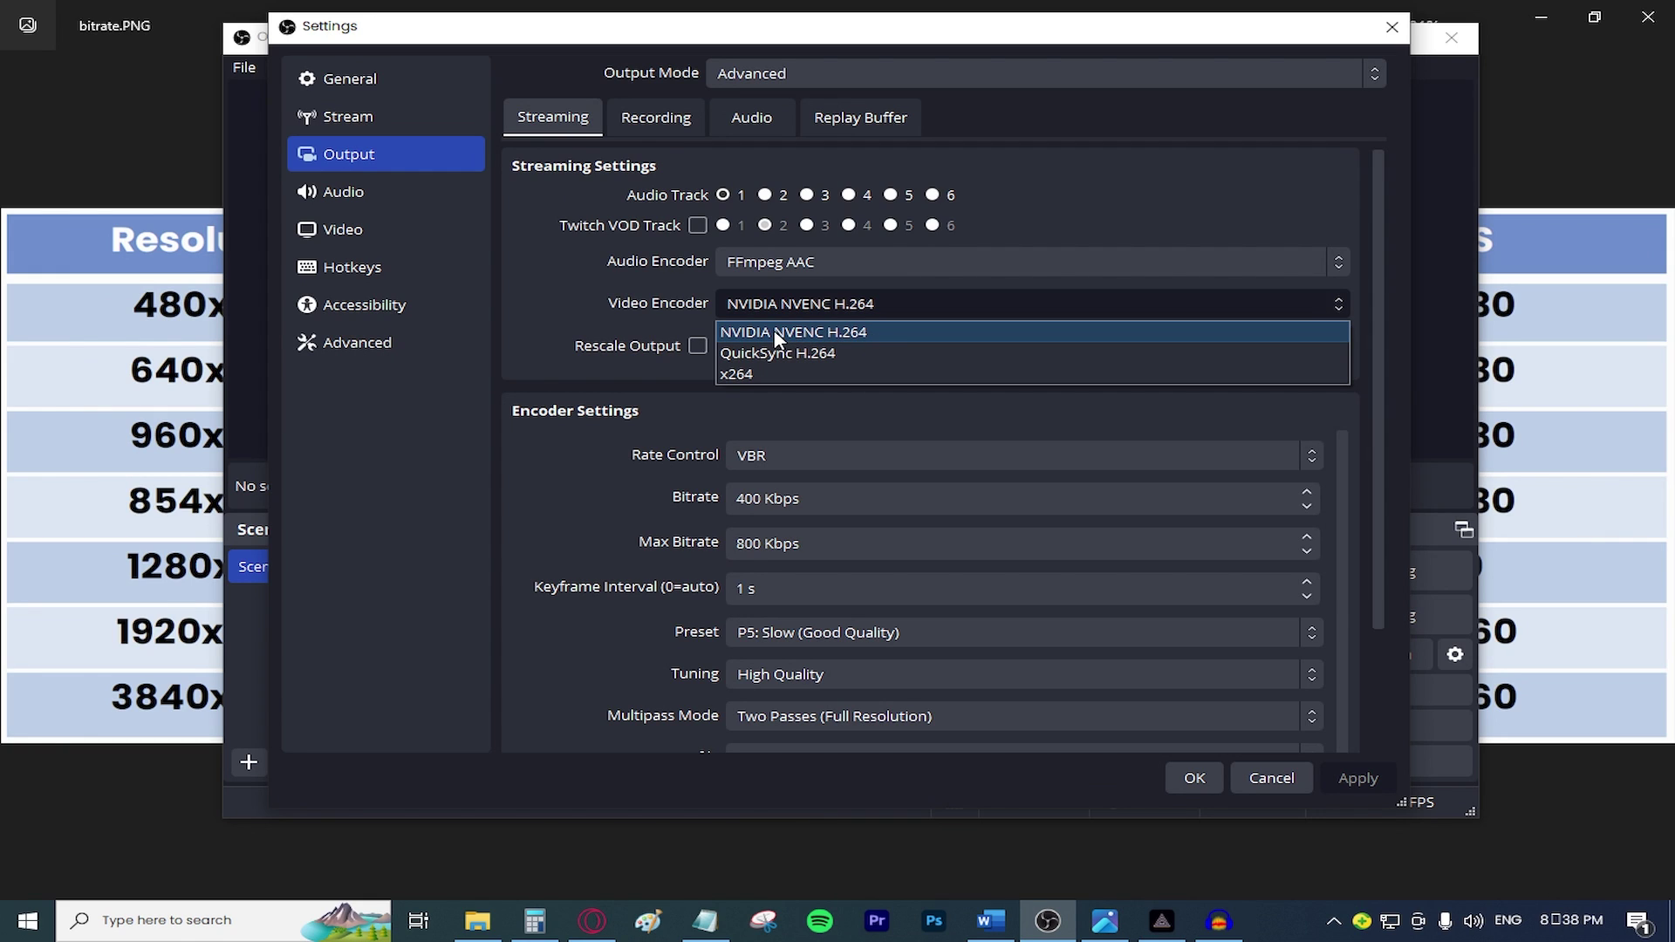
left_click(799, 331)
scroll(676, 429, "down", 2)
scroll(681, 439, "up", 2)
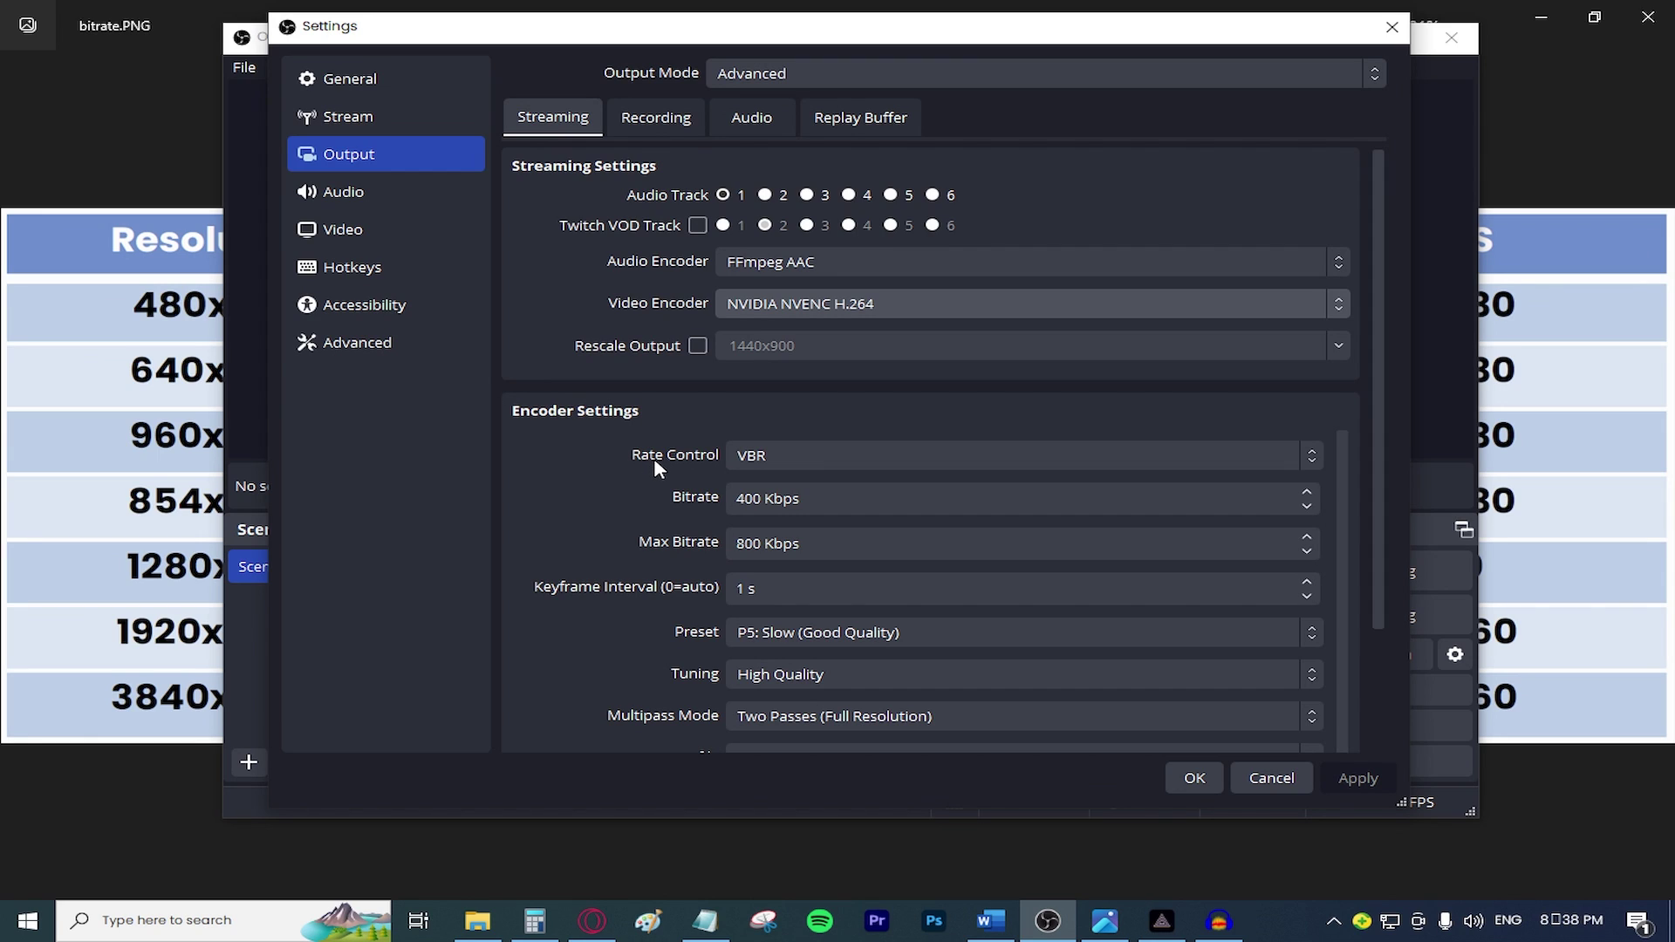
left_click(766, 455)
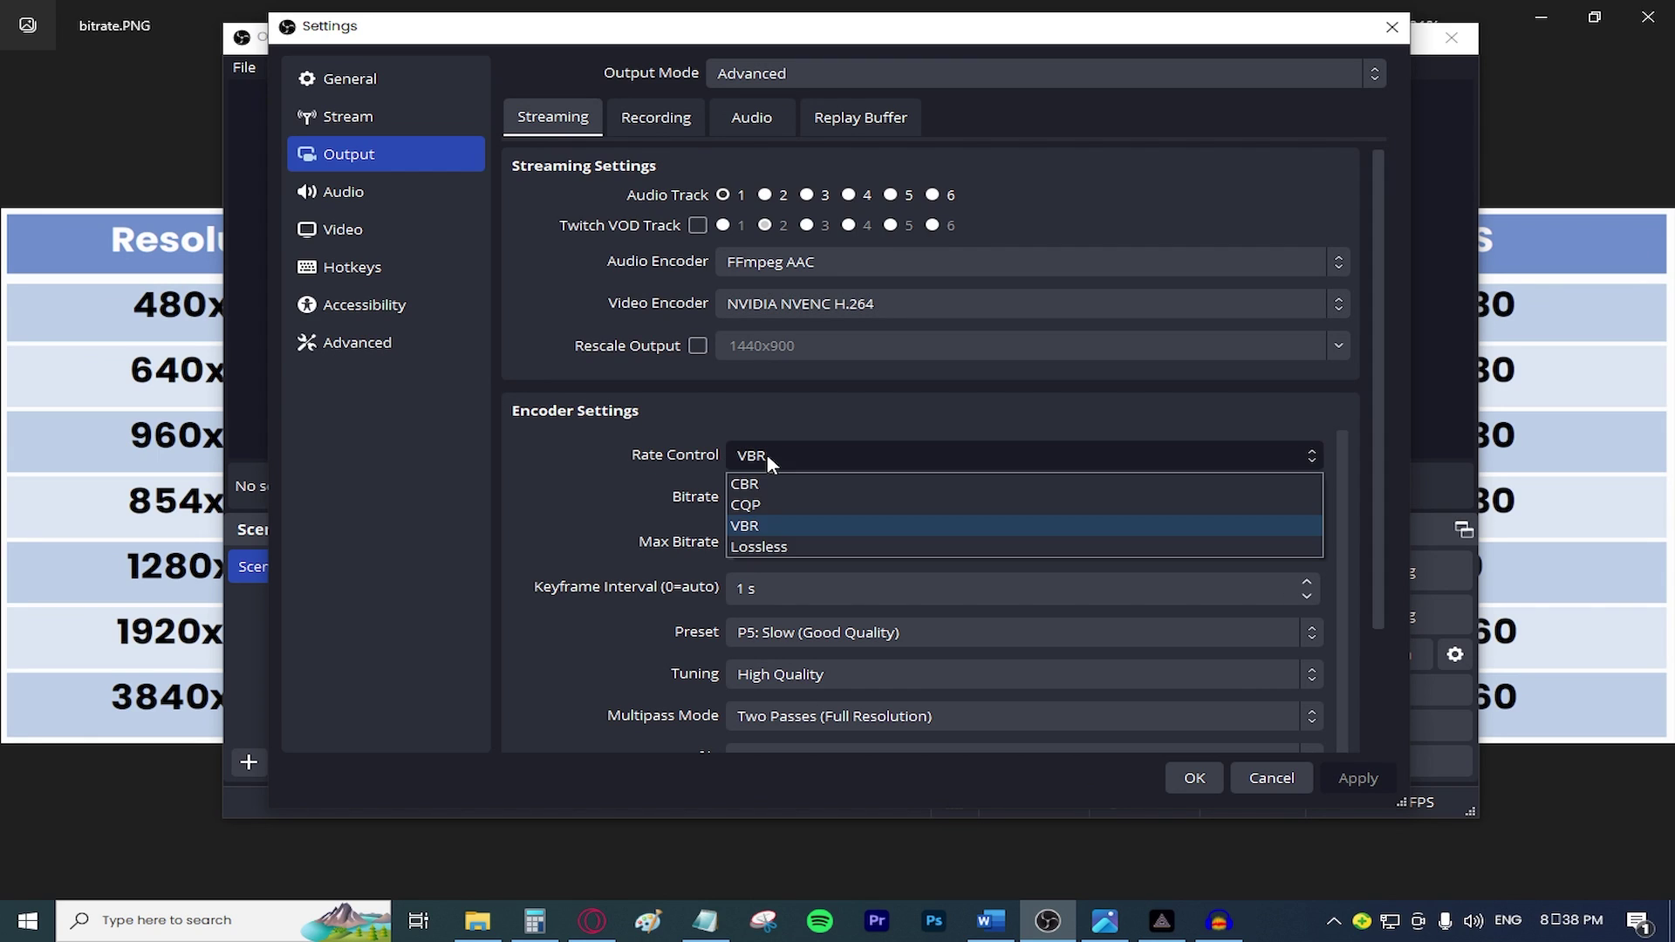
left_click(779, 528)
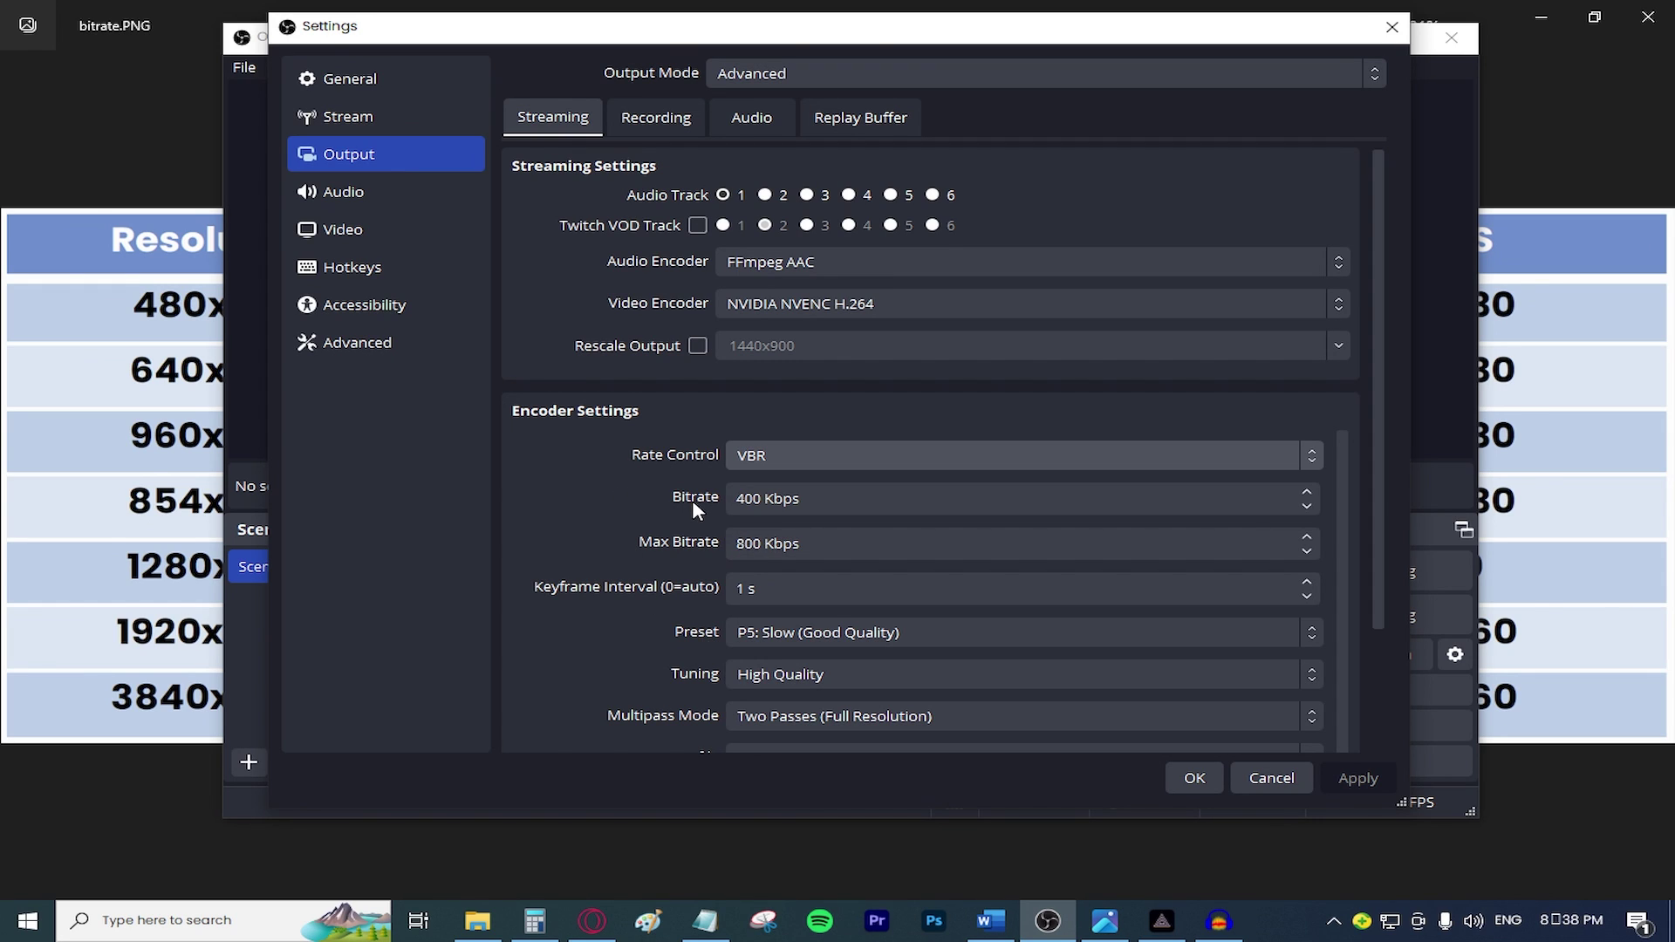
Compare the OBS output settings against the resolution-to-bitrate reference table.
key("alt+Tab")
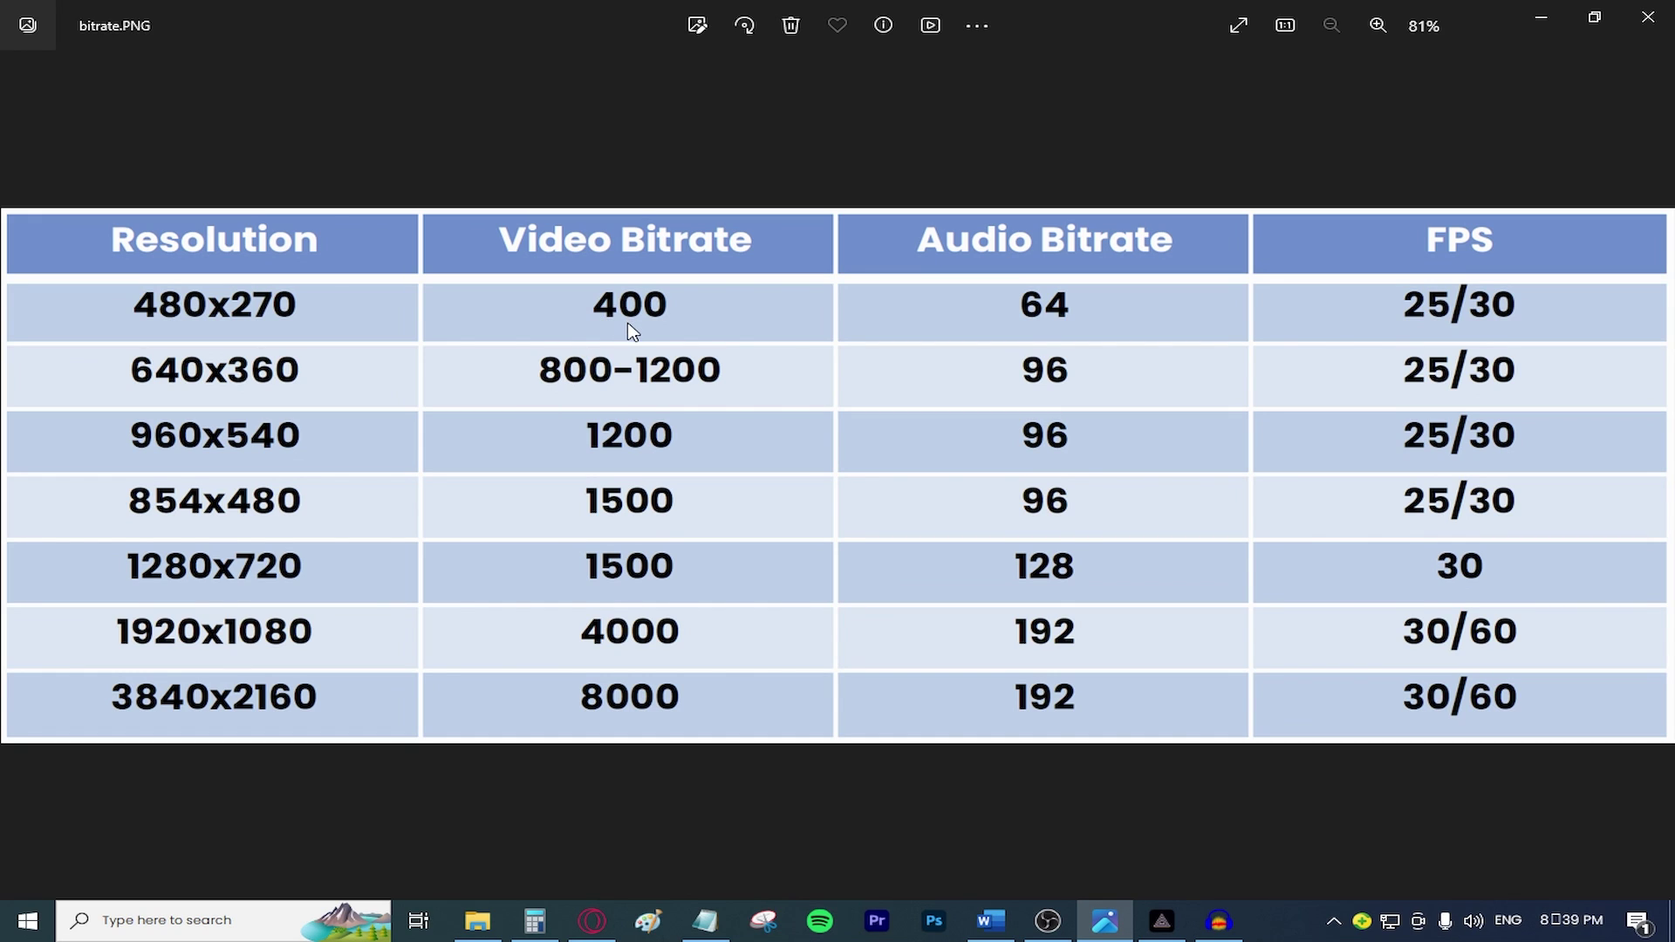
left_click(1037, 869)
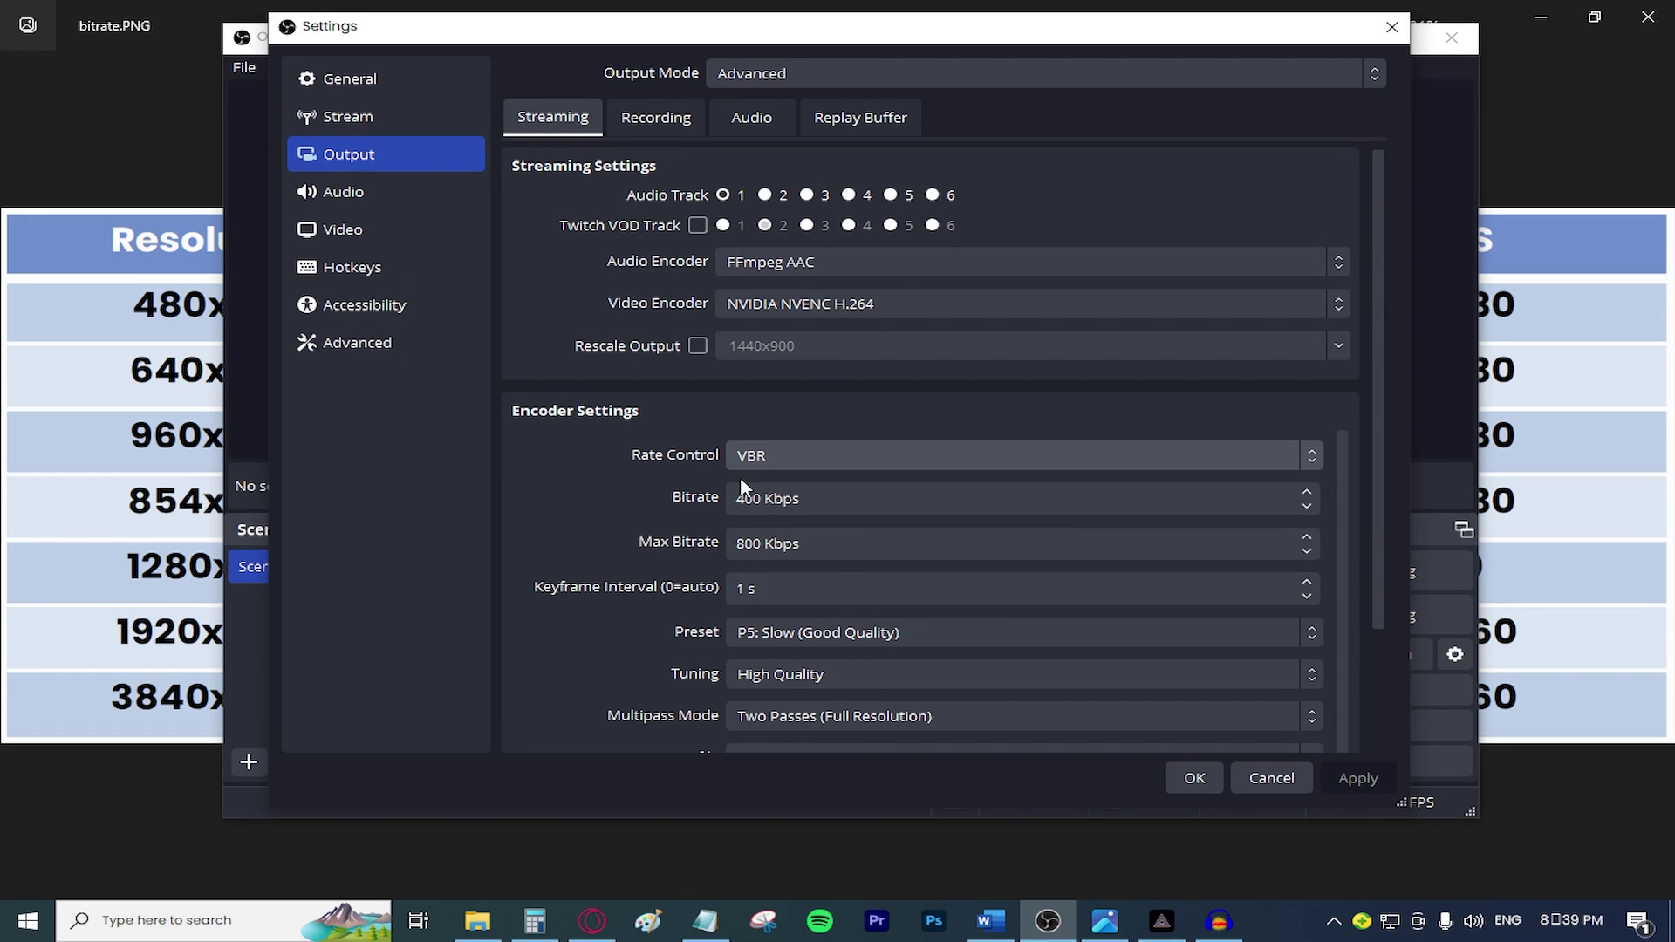
left_click(187, 393)
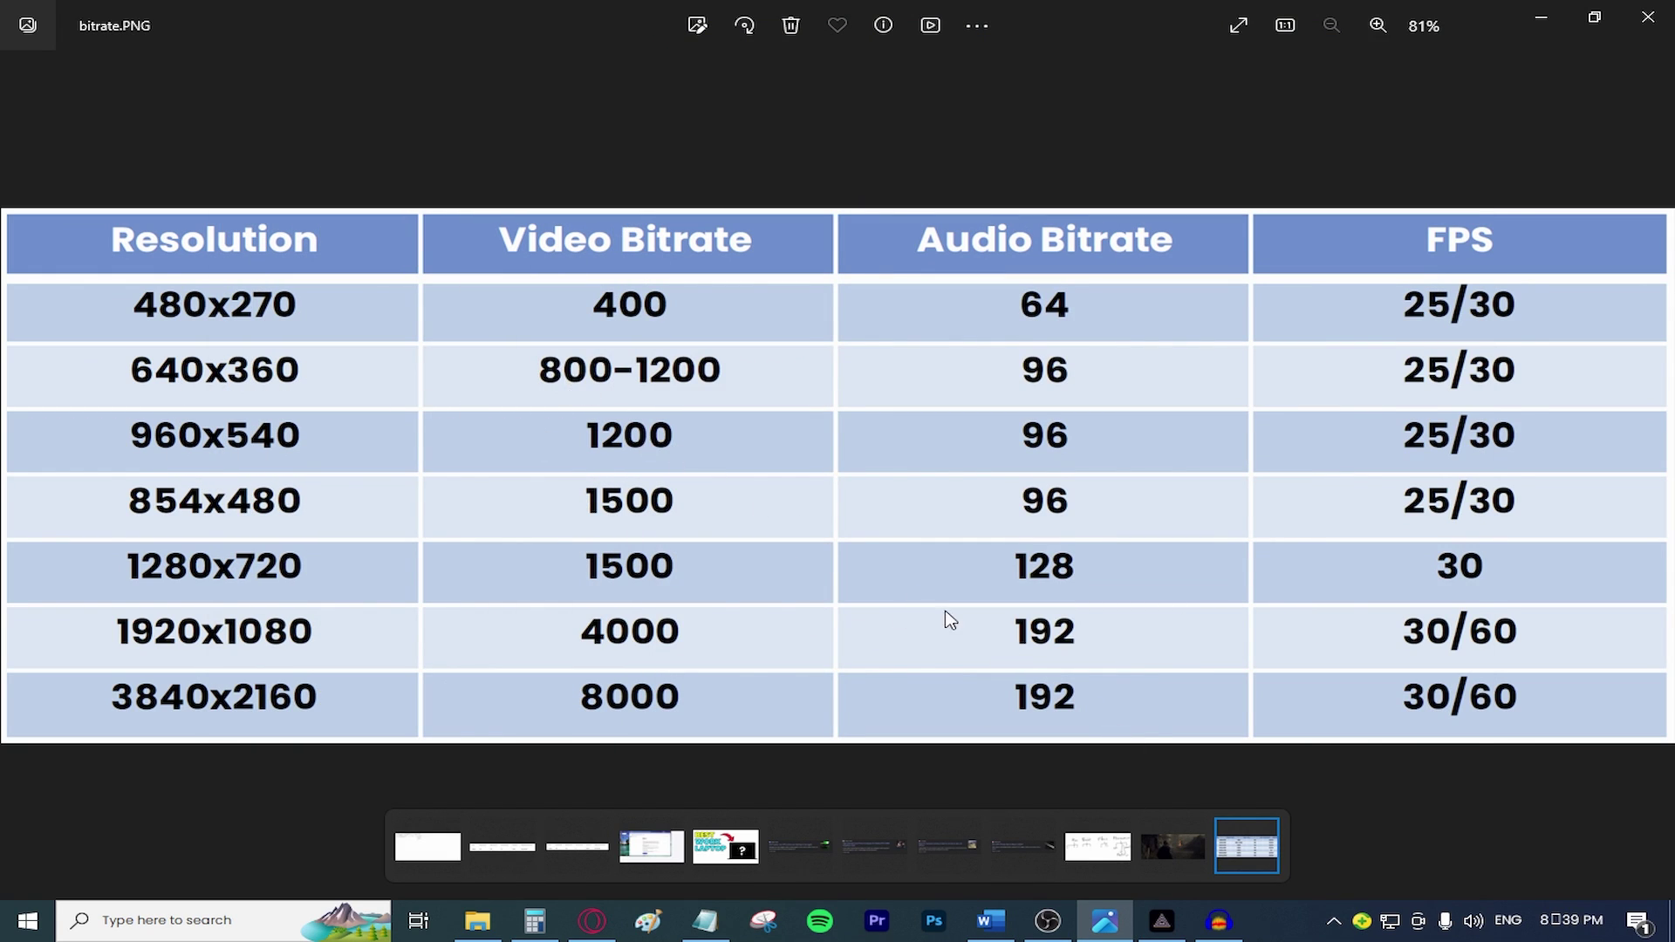
key("alt+Tab")
Set the maximum bitrate to 800 Kbps and the keyframe interval to 1 s.
scroll(762, 562, "down", 1)
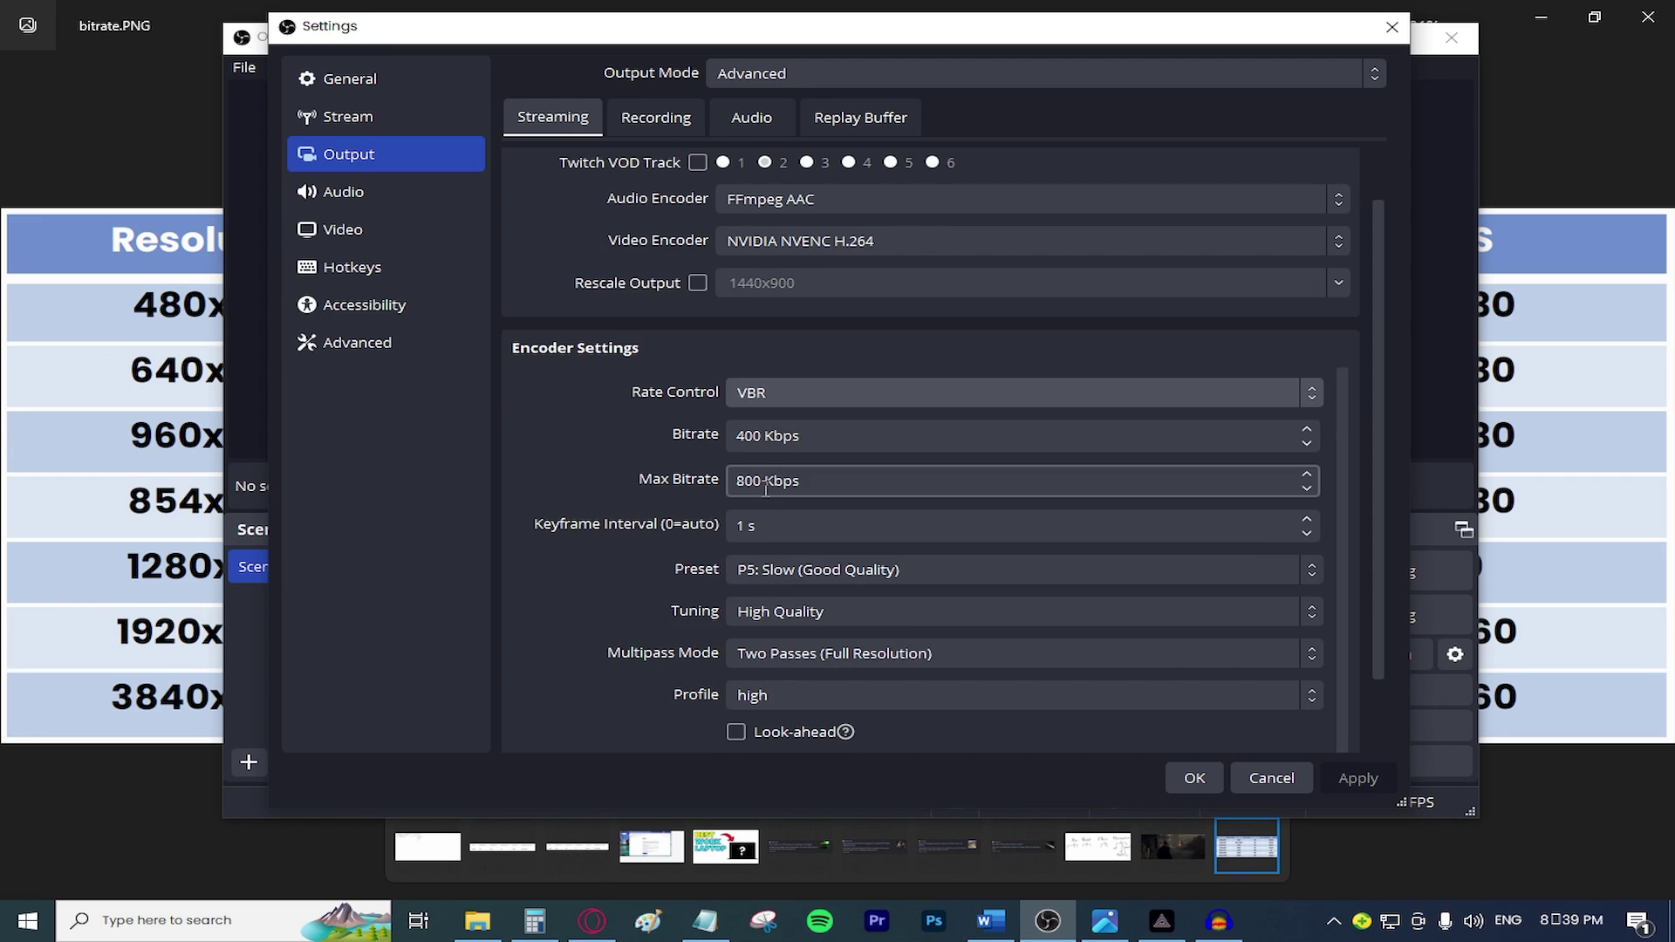
left_click_drag(763, 482, 712, 485)
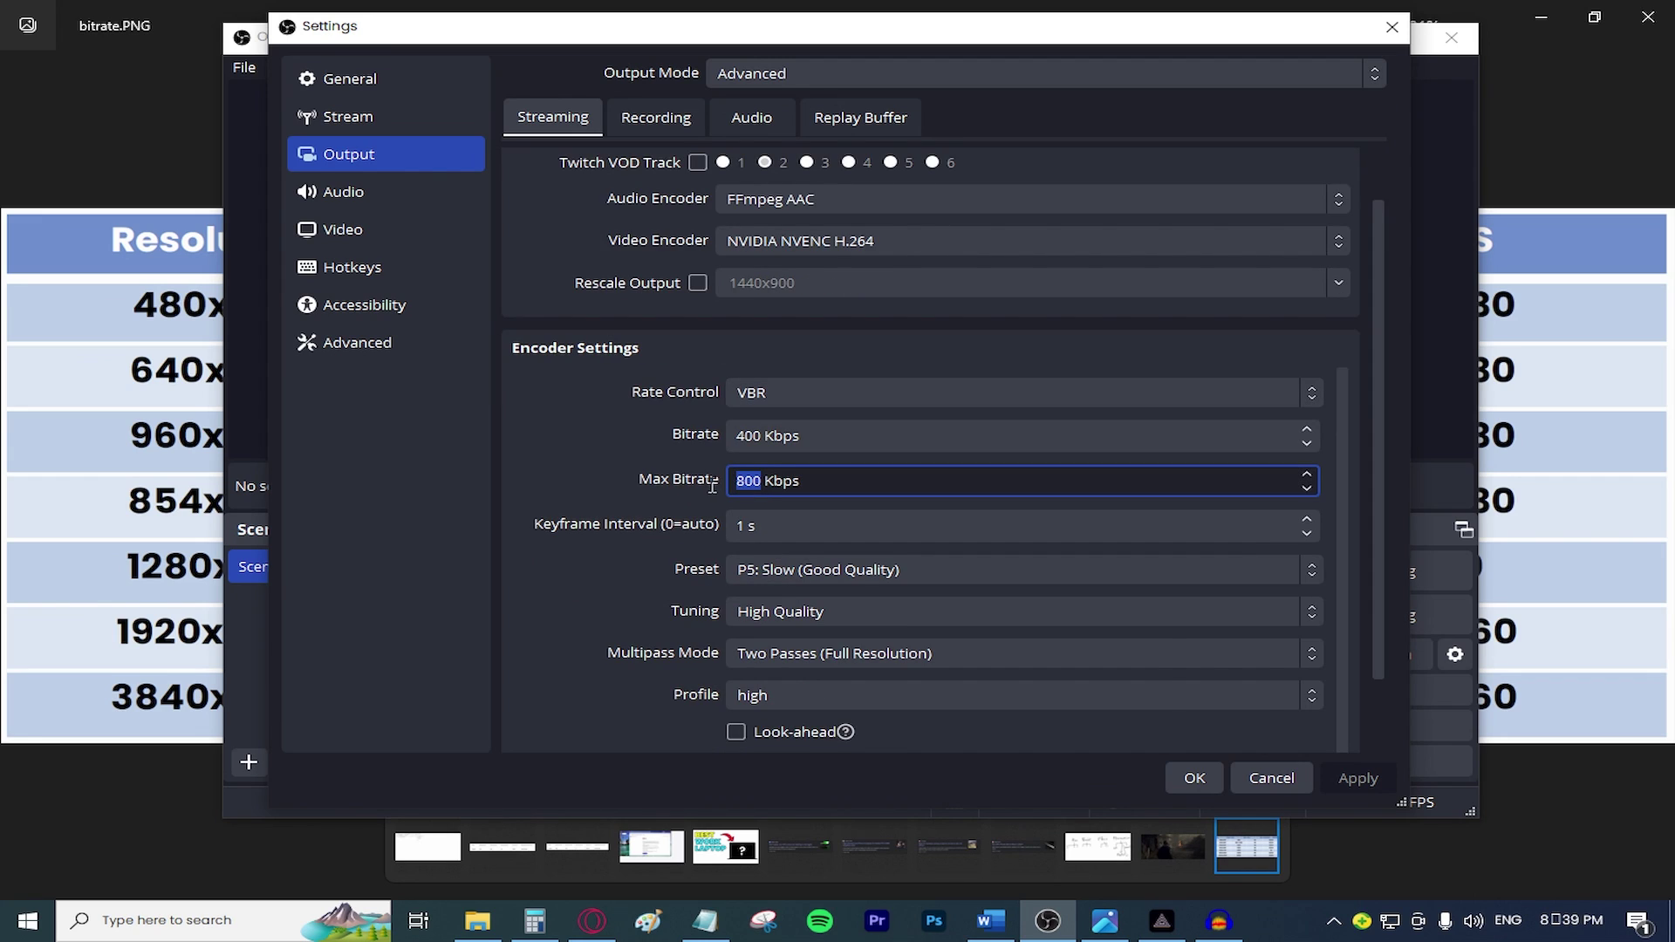
left_click(599, 573)
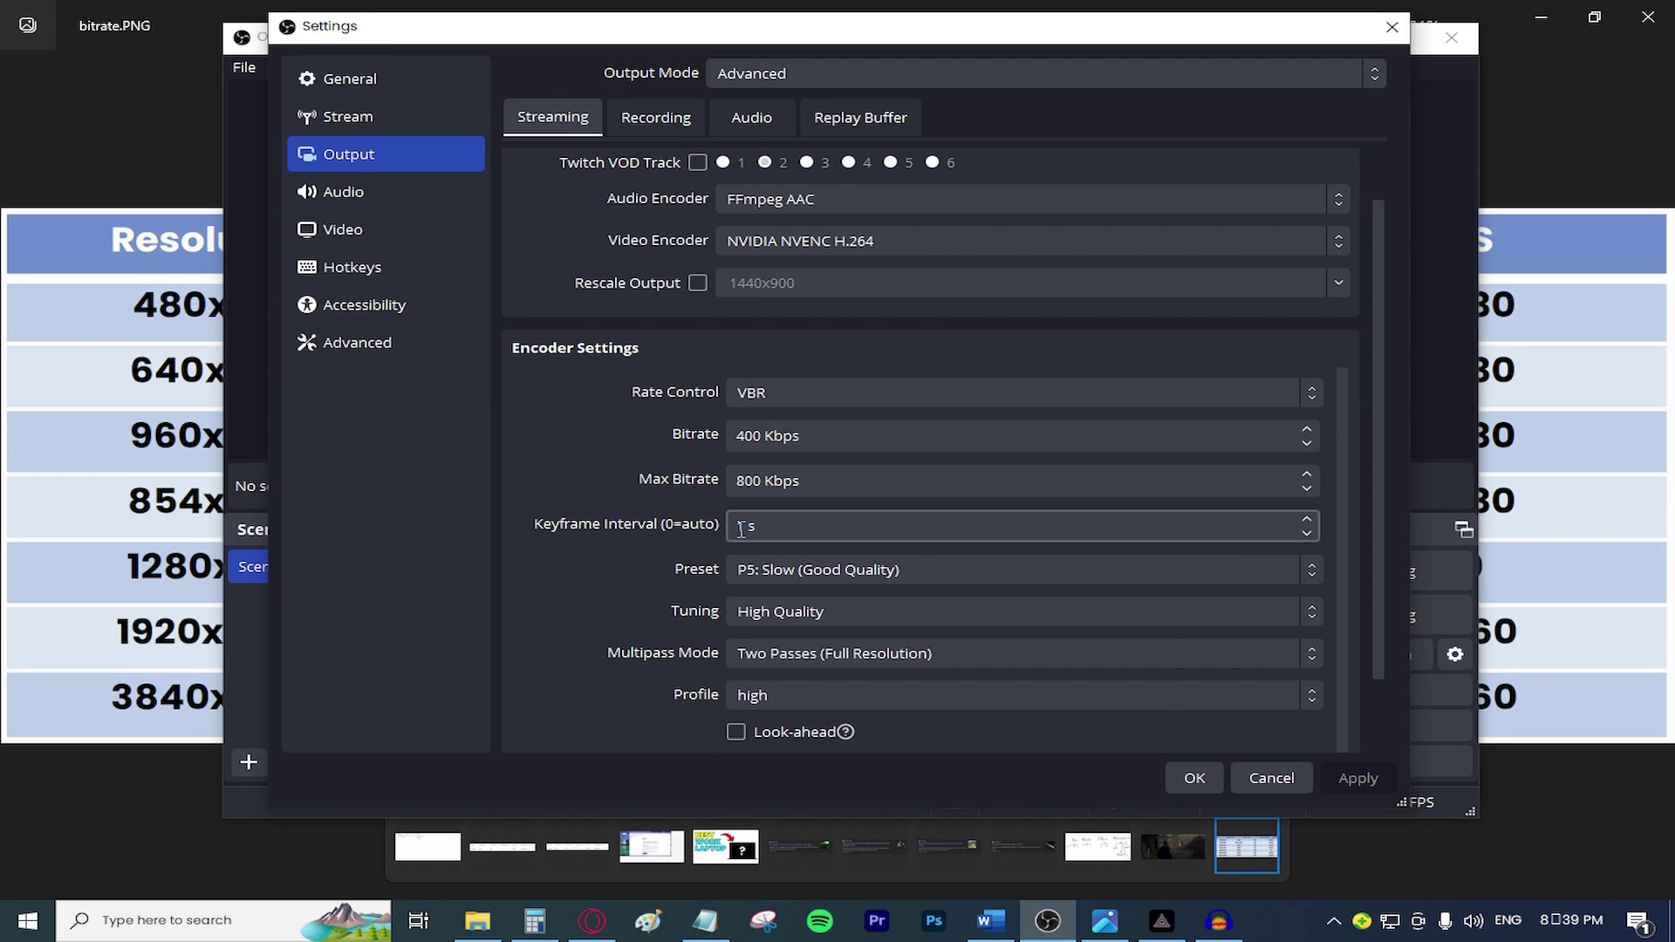
scroll(656, 552, "down", 1)
left_click(797, 511)
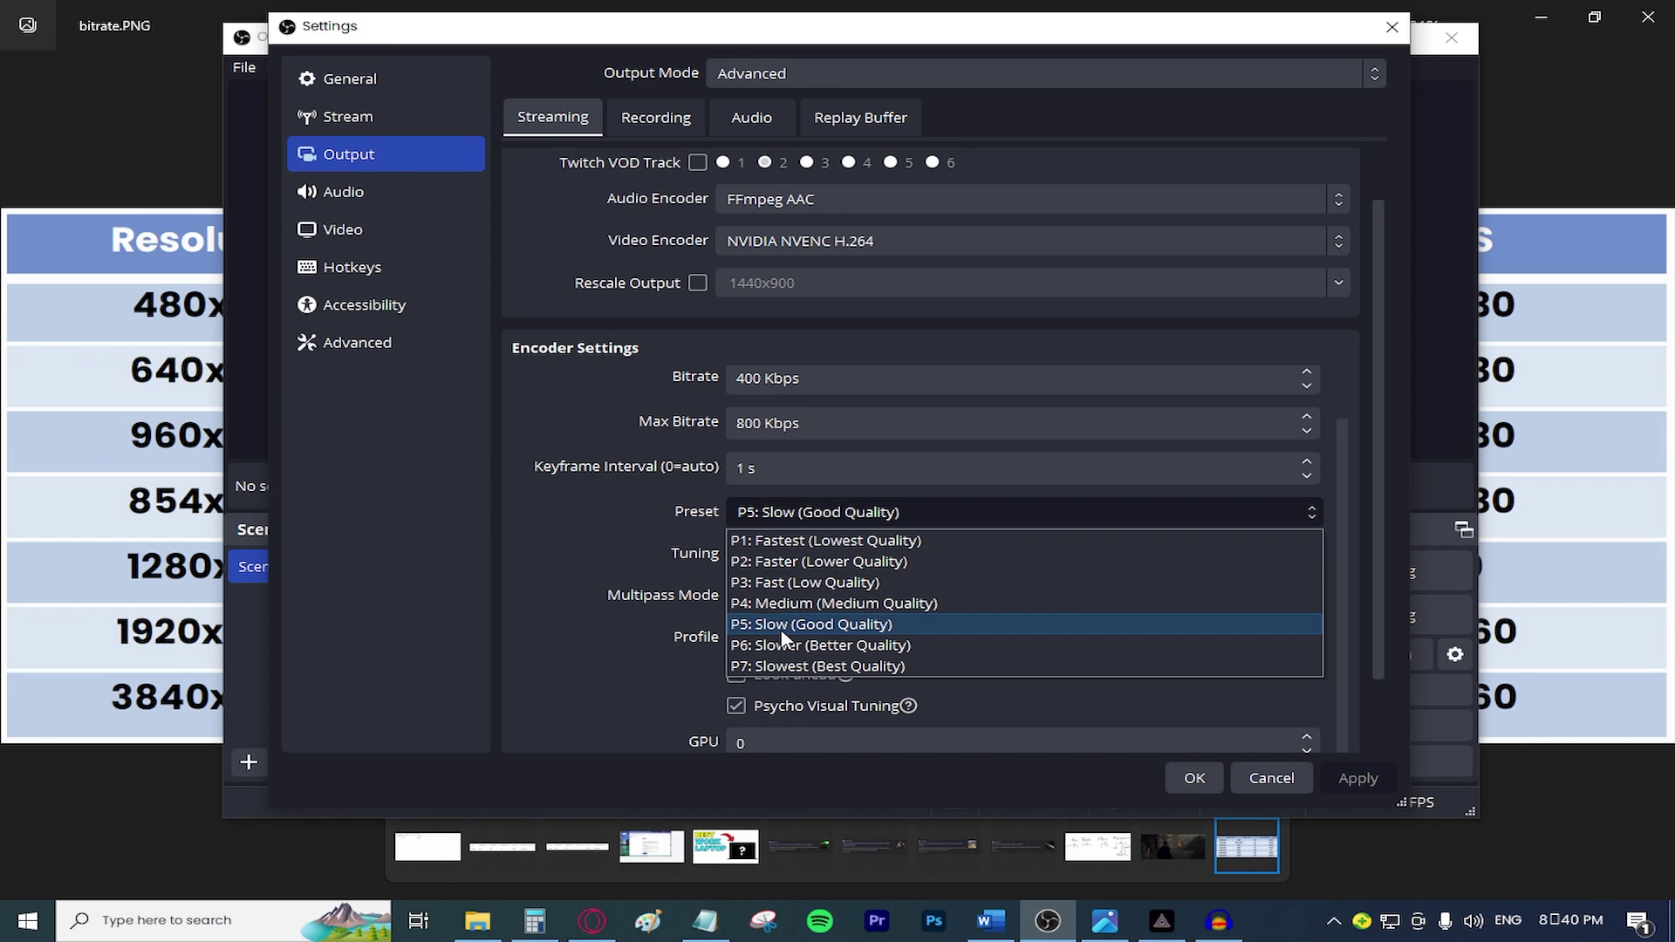
left_click(777, 561)
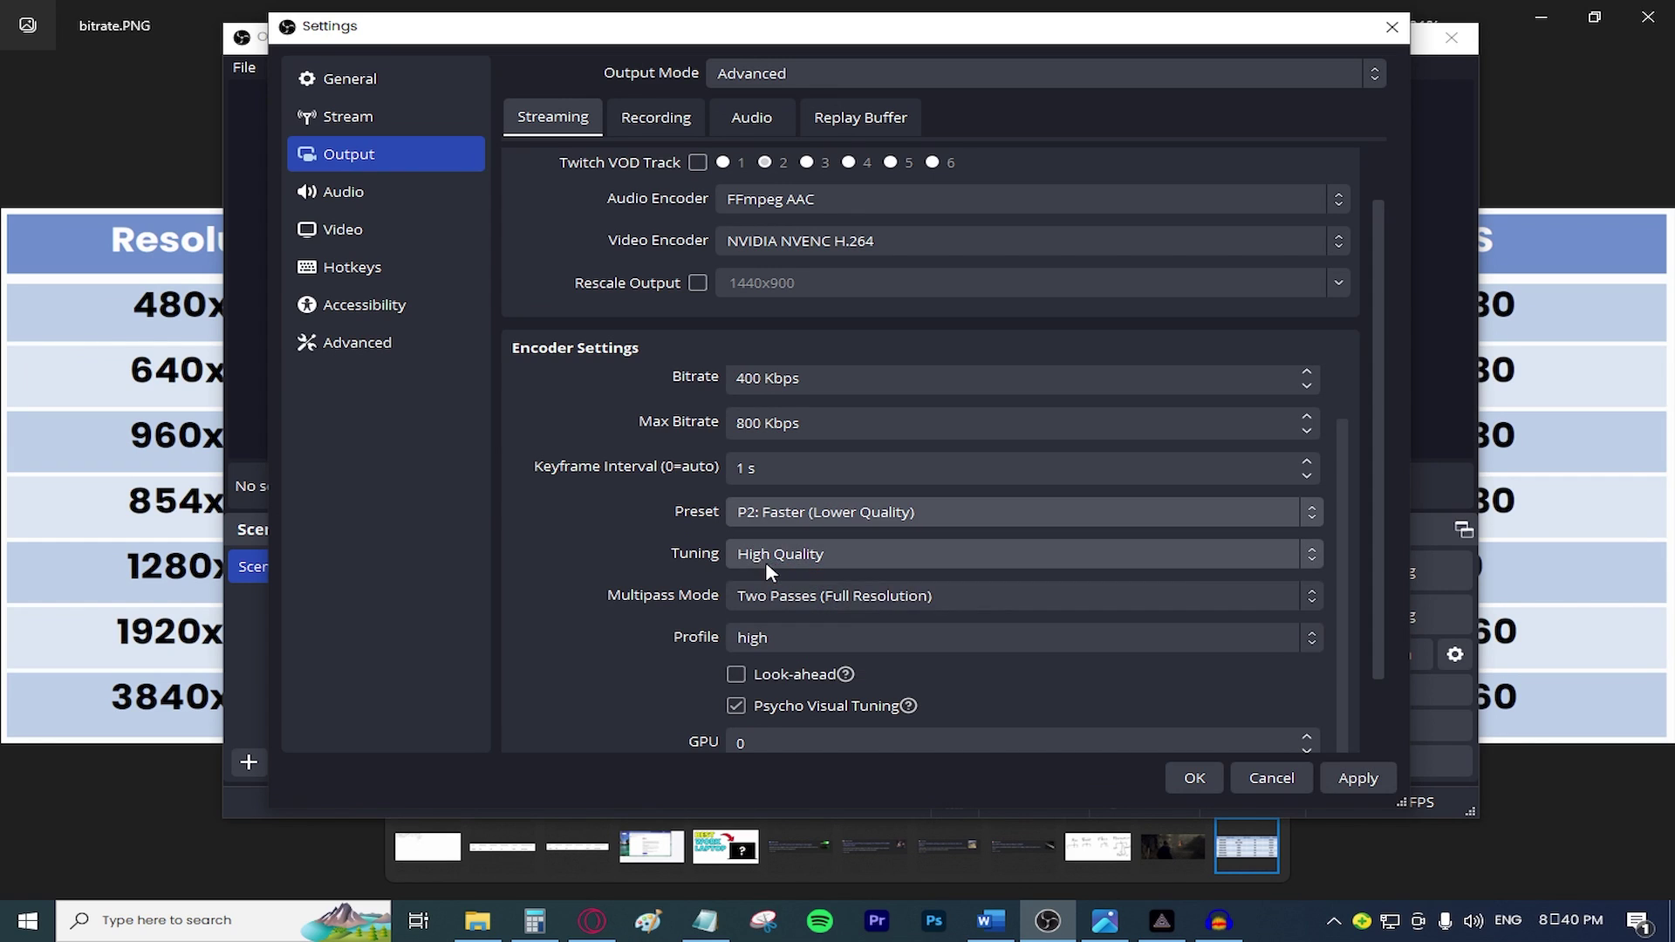
left_click(799, 512)
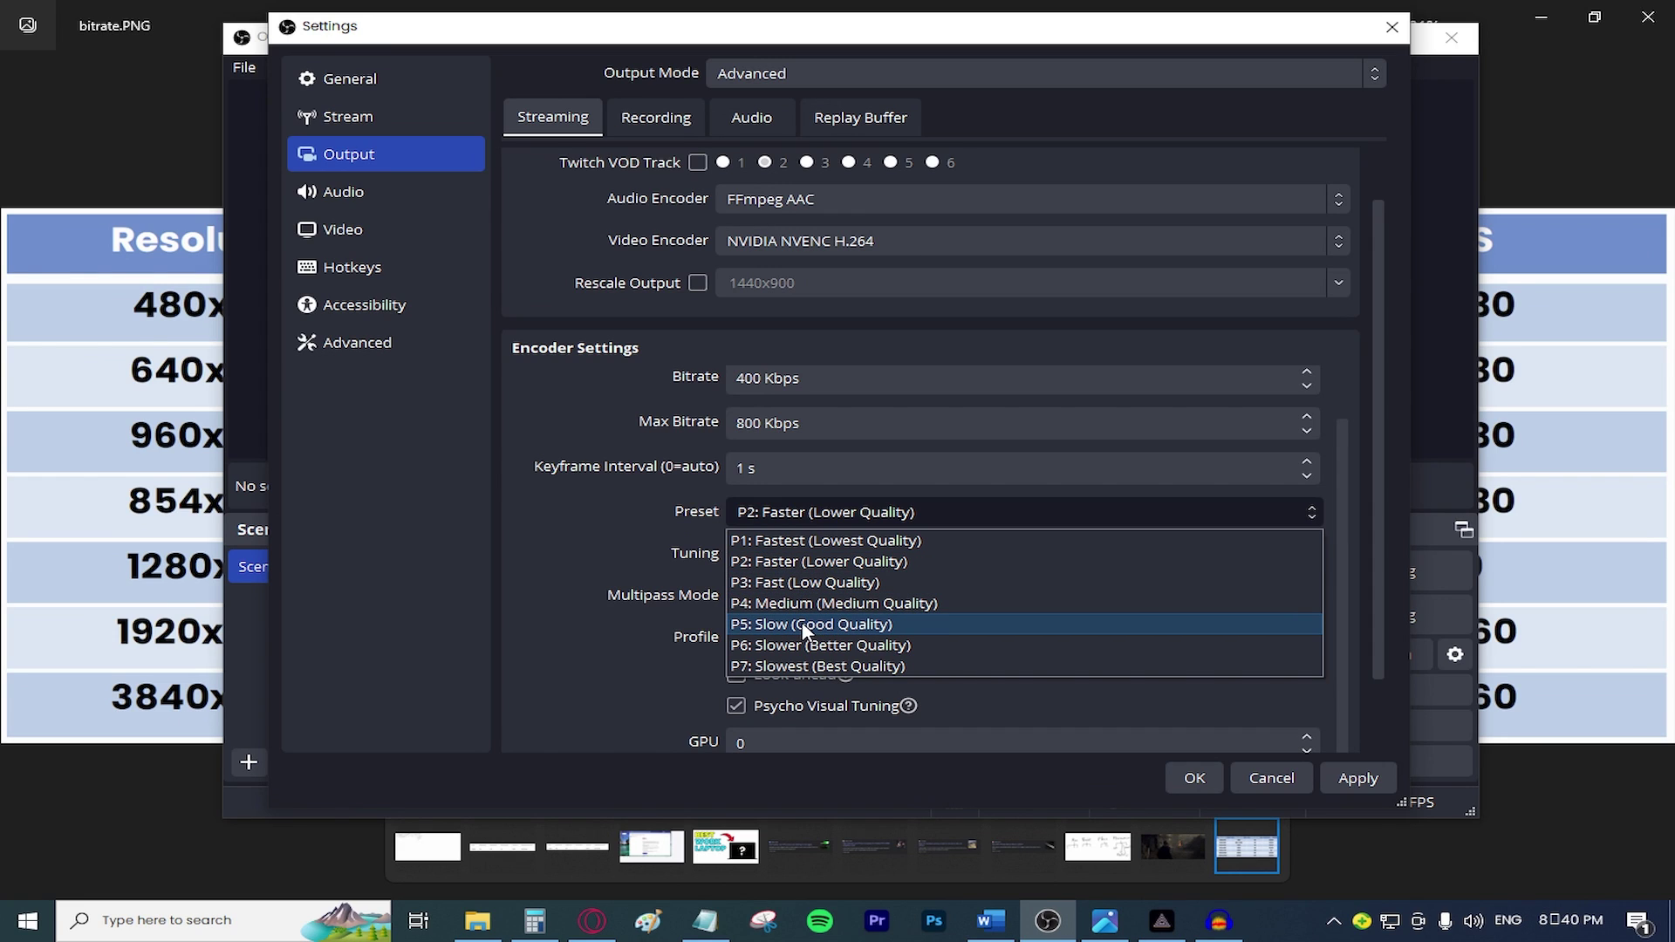
left_click(805, 624)
left_click(766, 554)
left_click(768, 578)
left_click(772, 596)
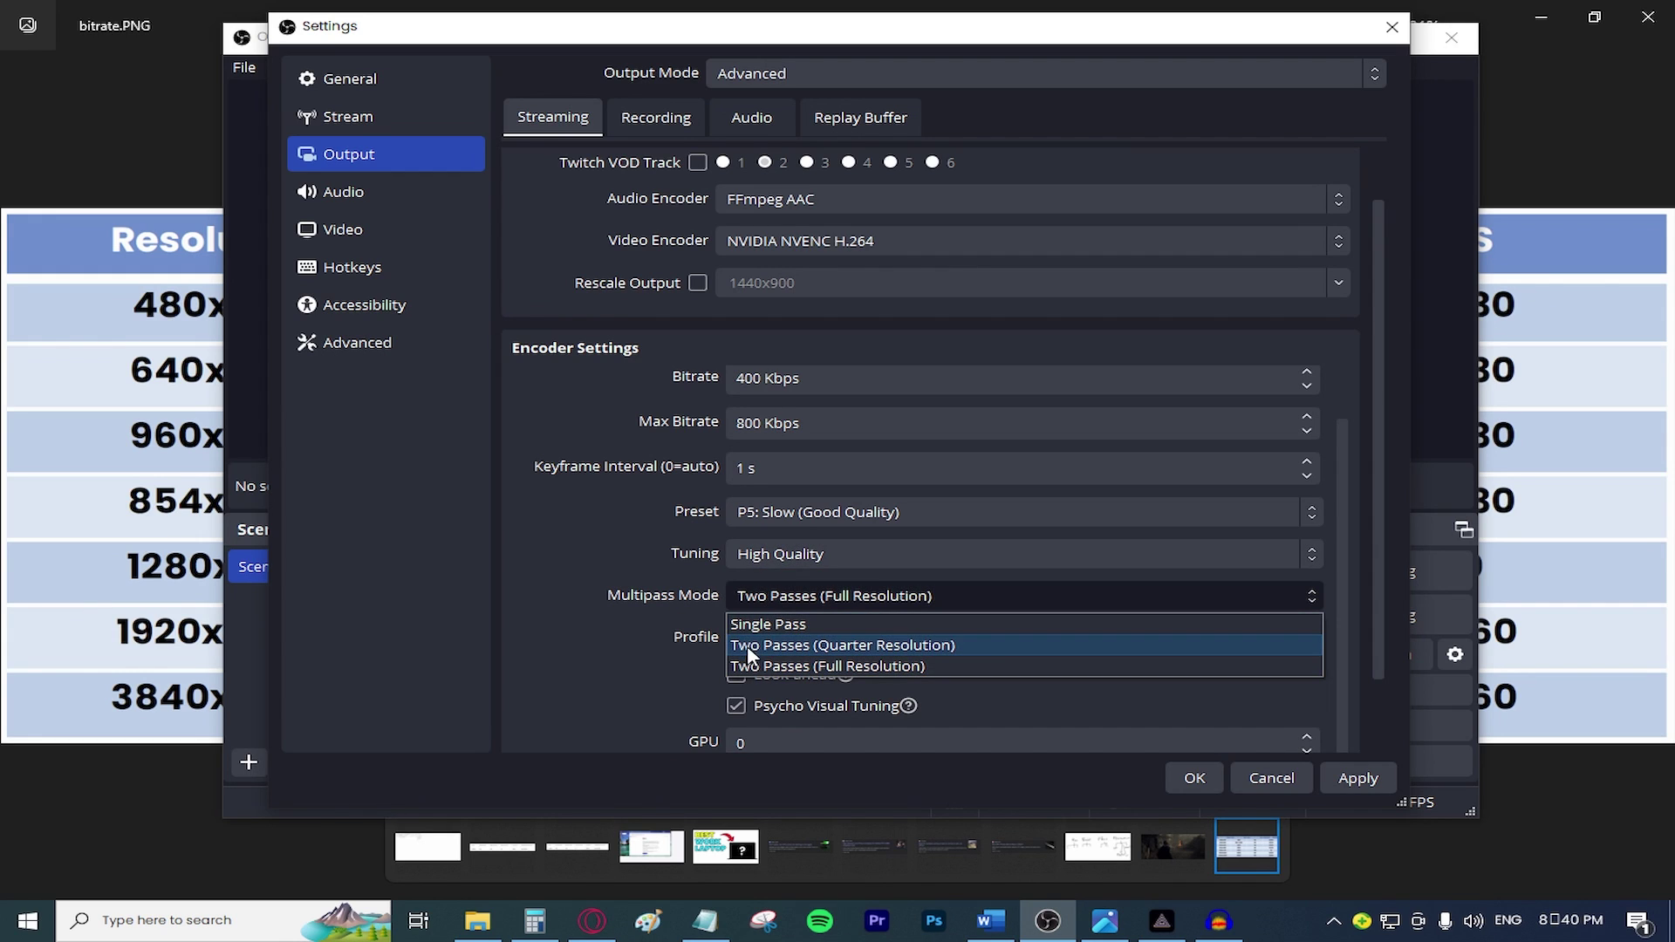
left_click(758, 667)
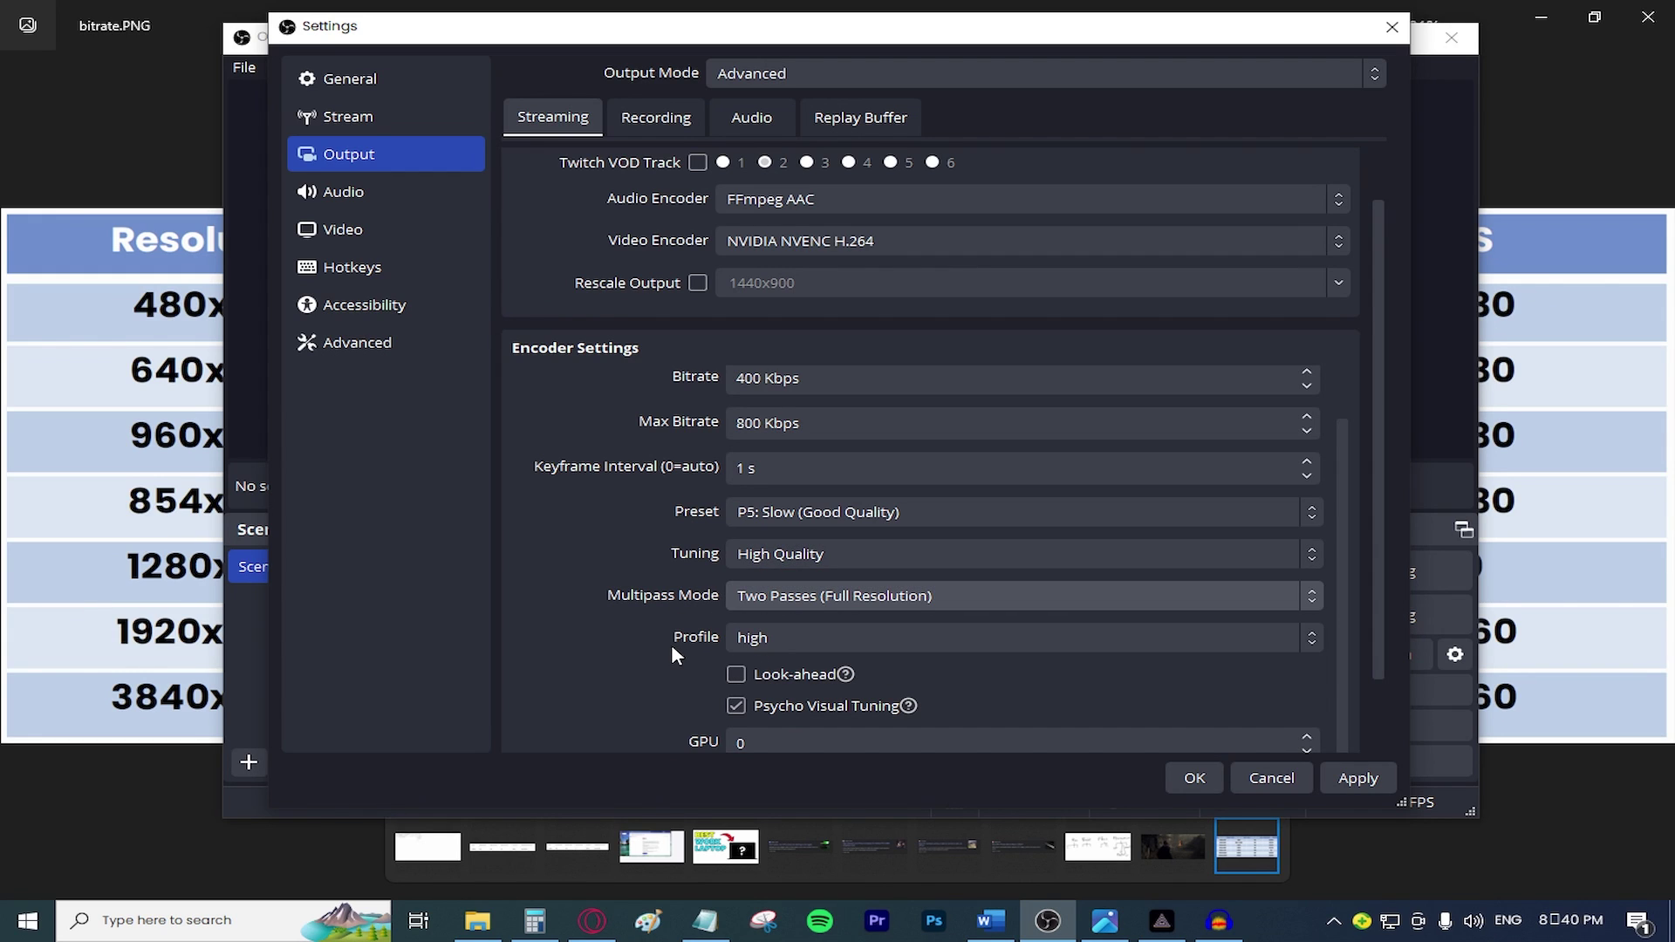
left_click(756, 638)
left_click(757, 661)
scroll(670, 659, "down", 1)
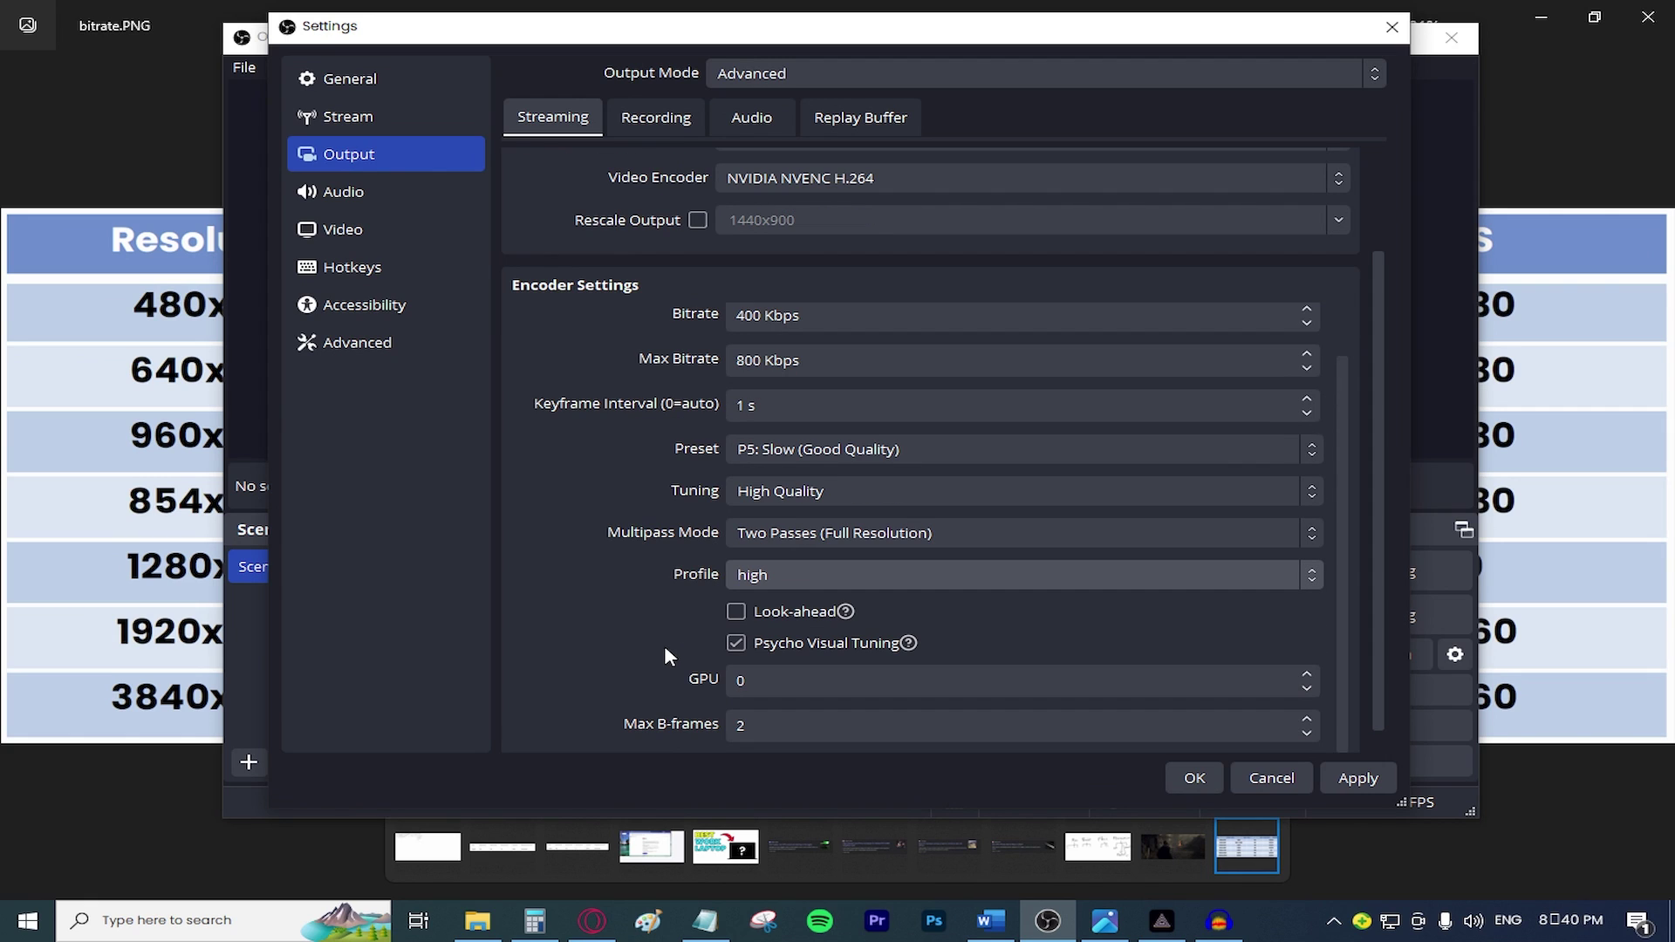
Apply the encoder changes and leave Track 1's audio bitrate at 96.
left_click(1355, 779)
left_click(756, 119)
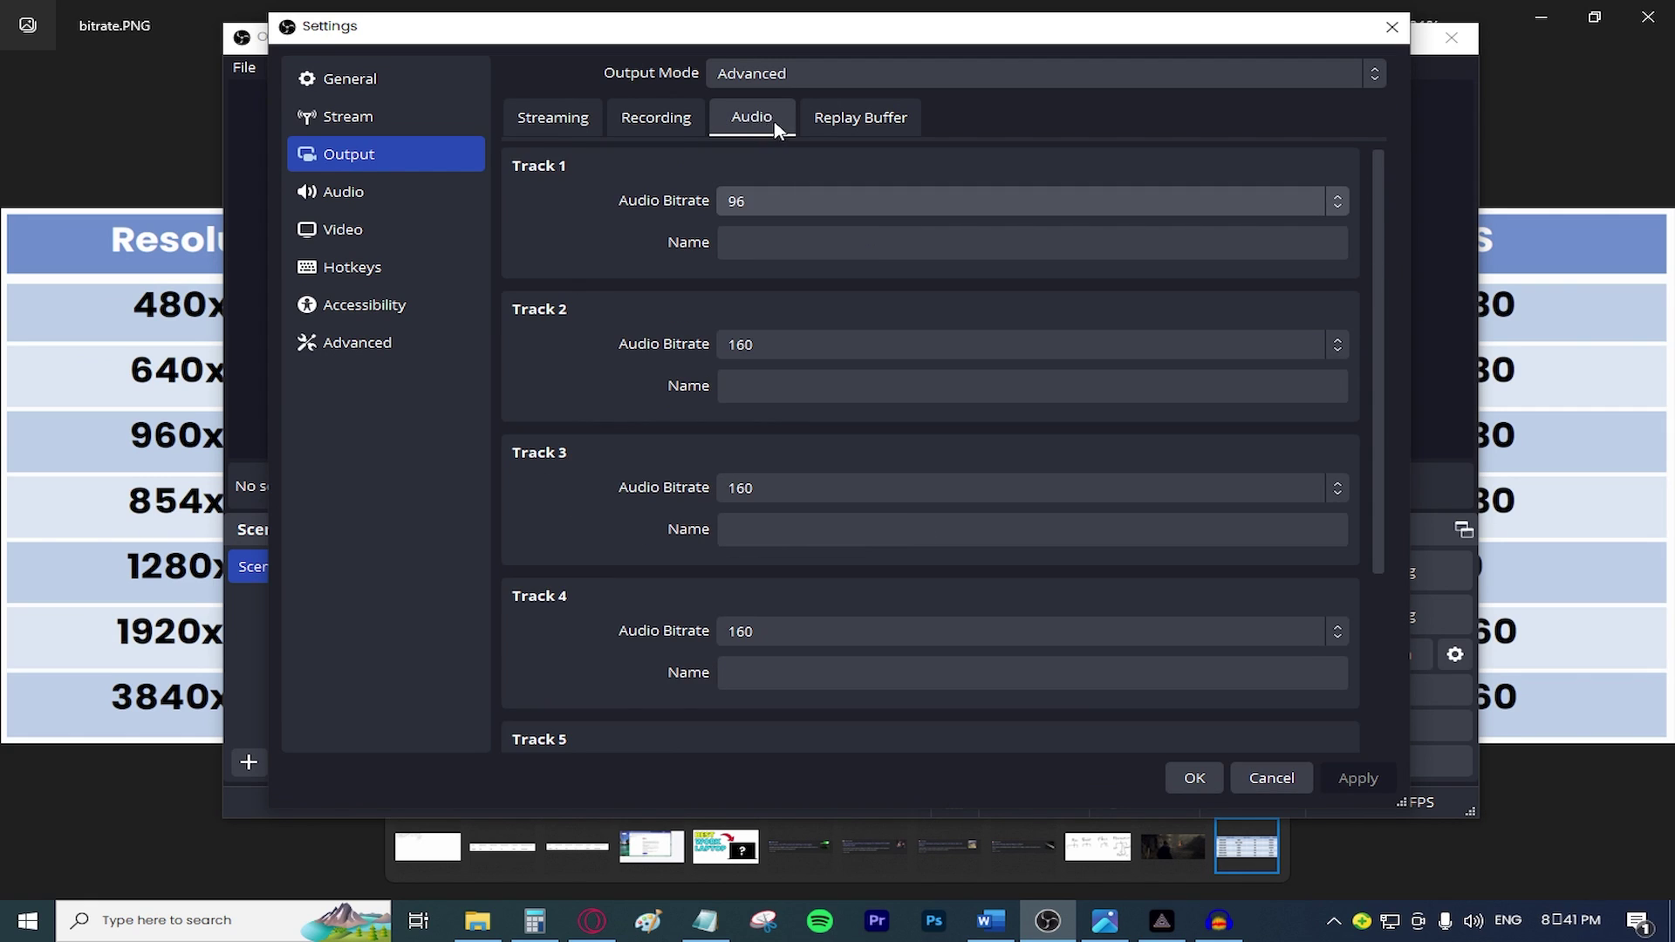
left_click(794, 201)
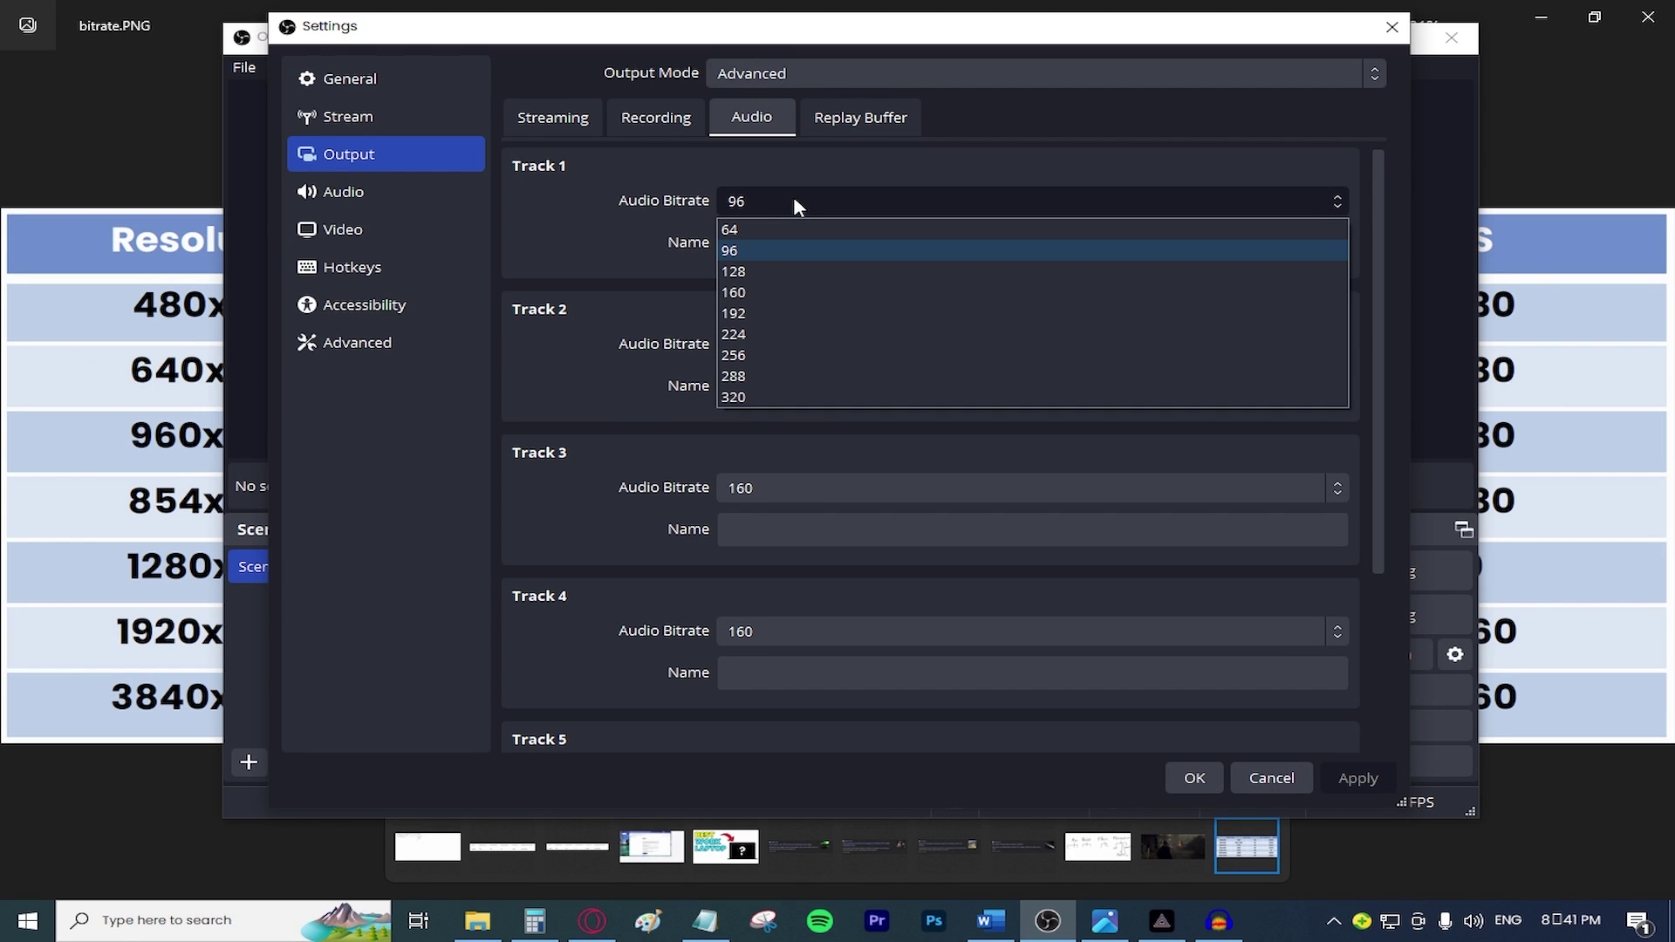
left_click(747, 250)
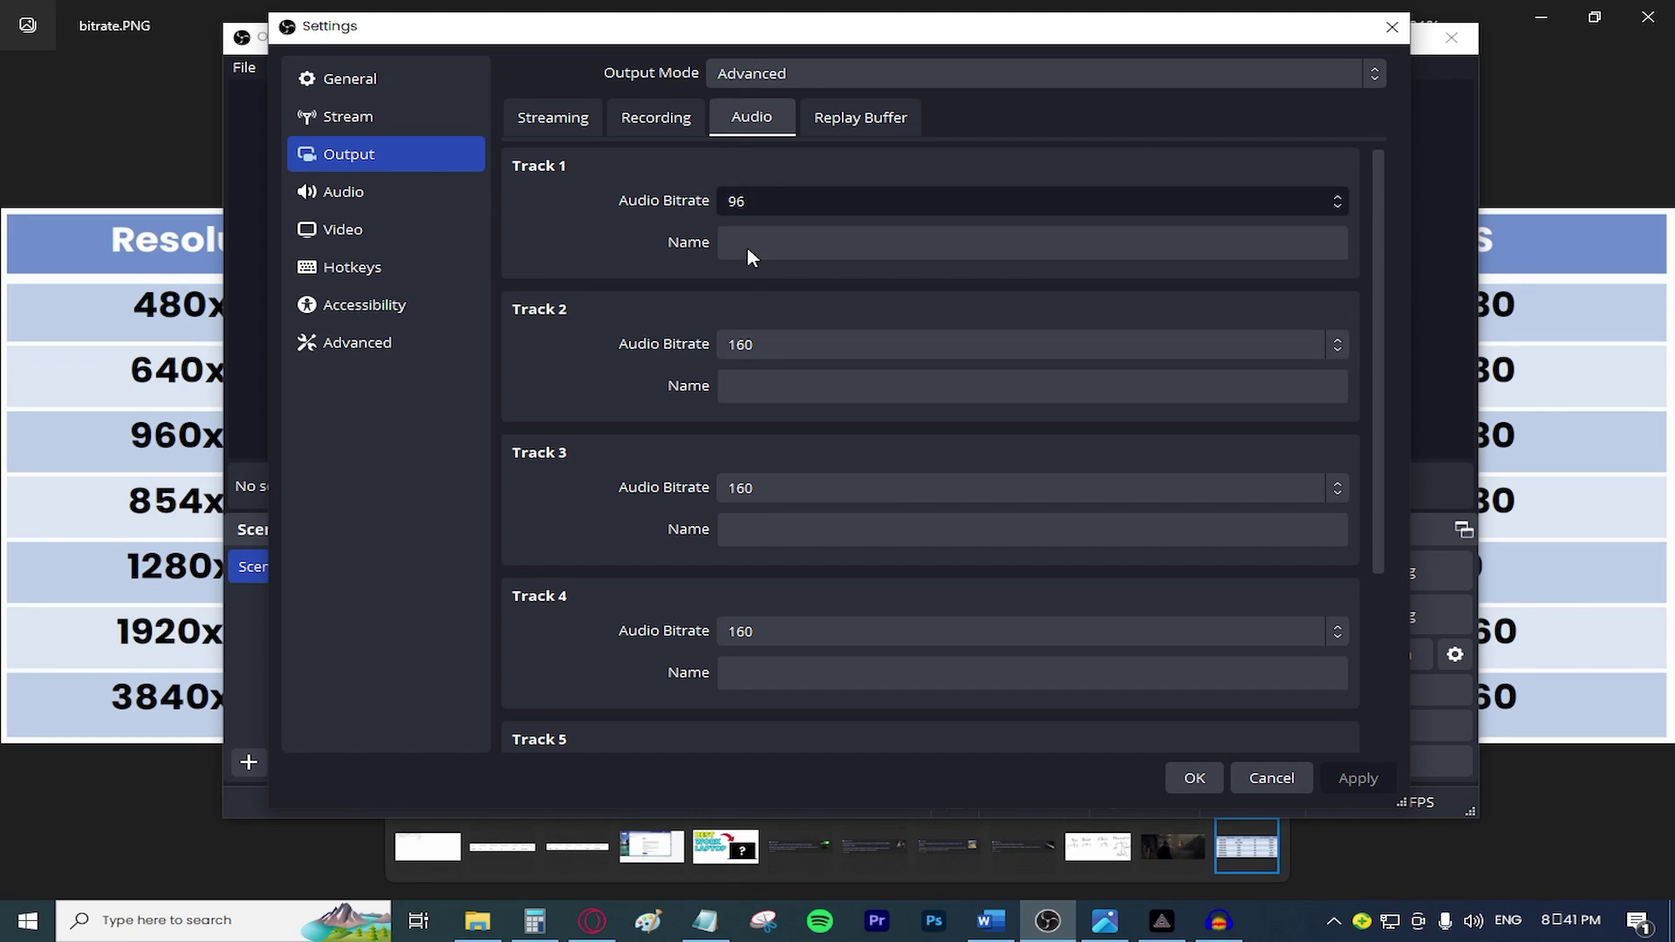
Keep a 1440x900 base canvas scaled down to a 640x360 output resolution.
left_click(367, 225)
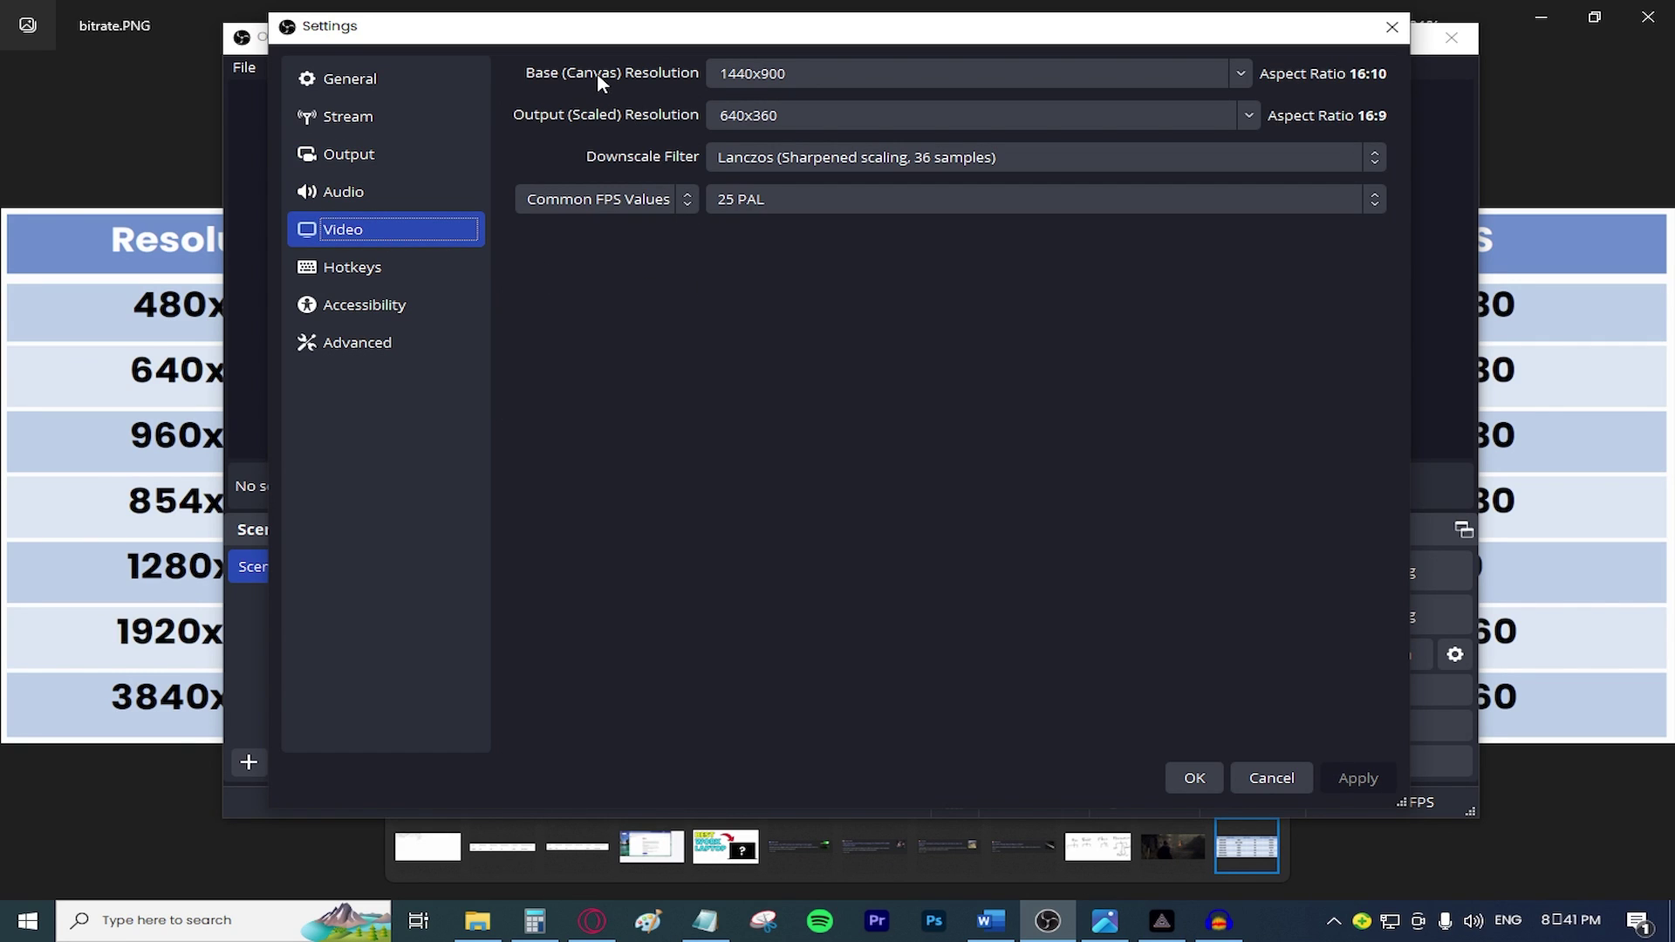
left_click(1158, 74)
left_click(1239, 73)
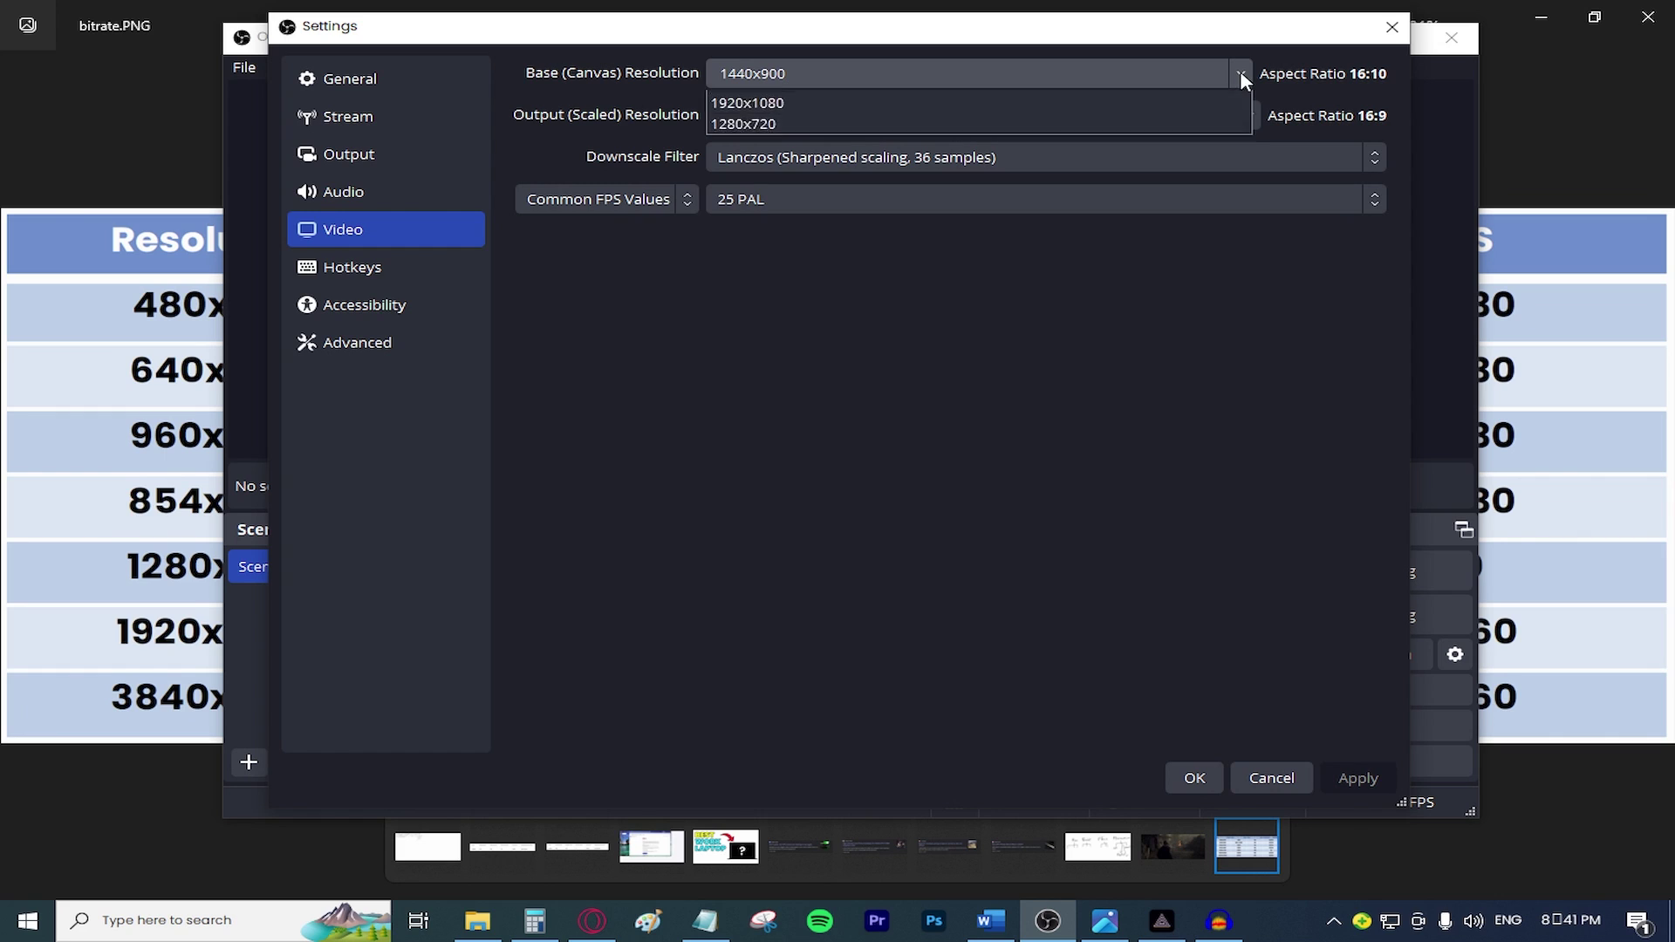
left_click(892, 101)
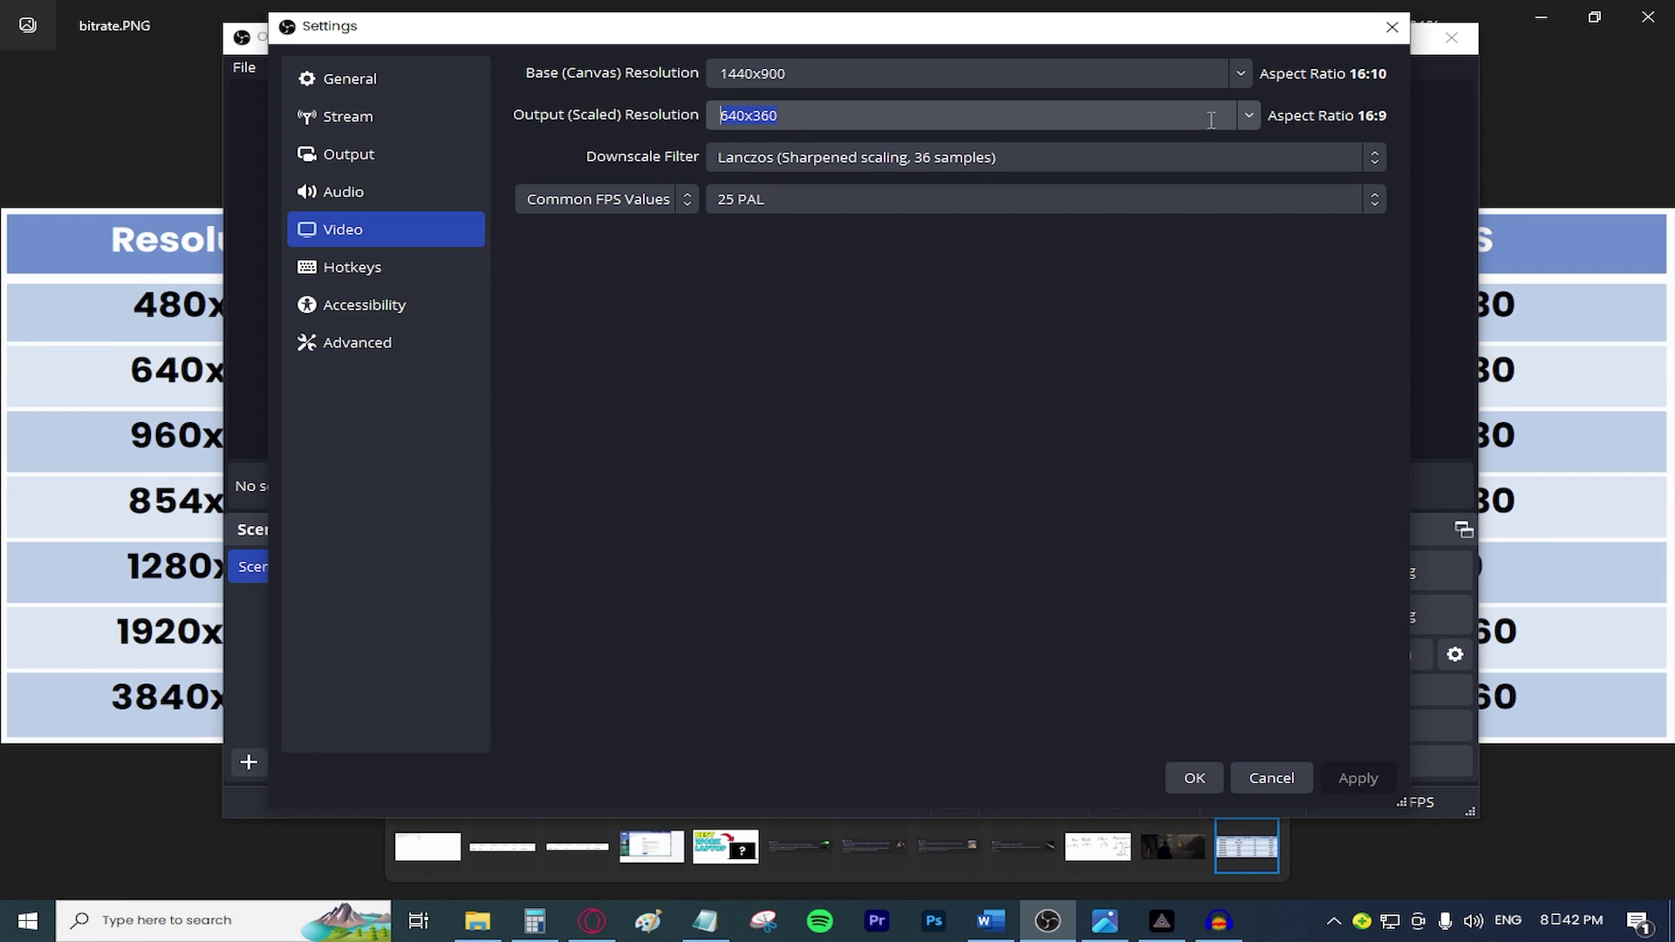
left_click(1248, 116)
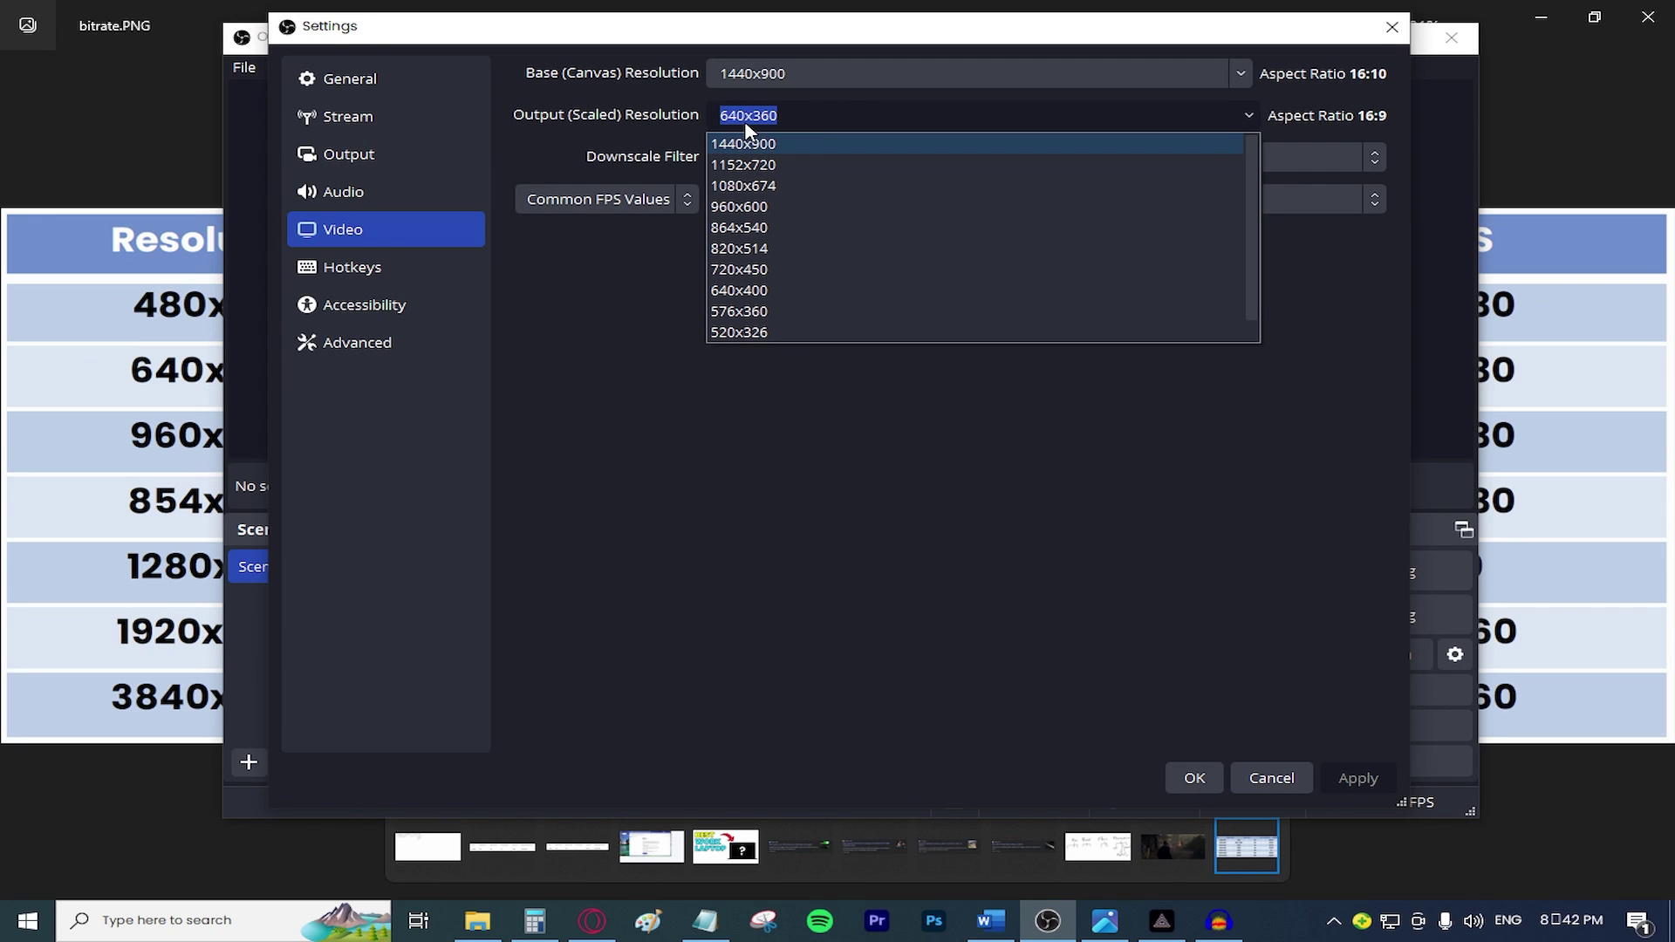
left_click(579, 362)
Keep the Lanczos downscale filter and 25 PAL frame rate, then save the settings.
left_click(808, 152)
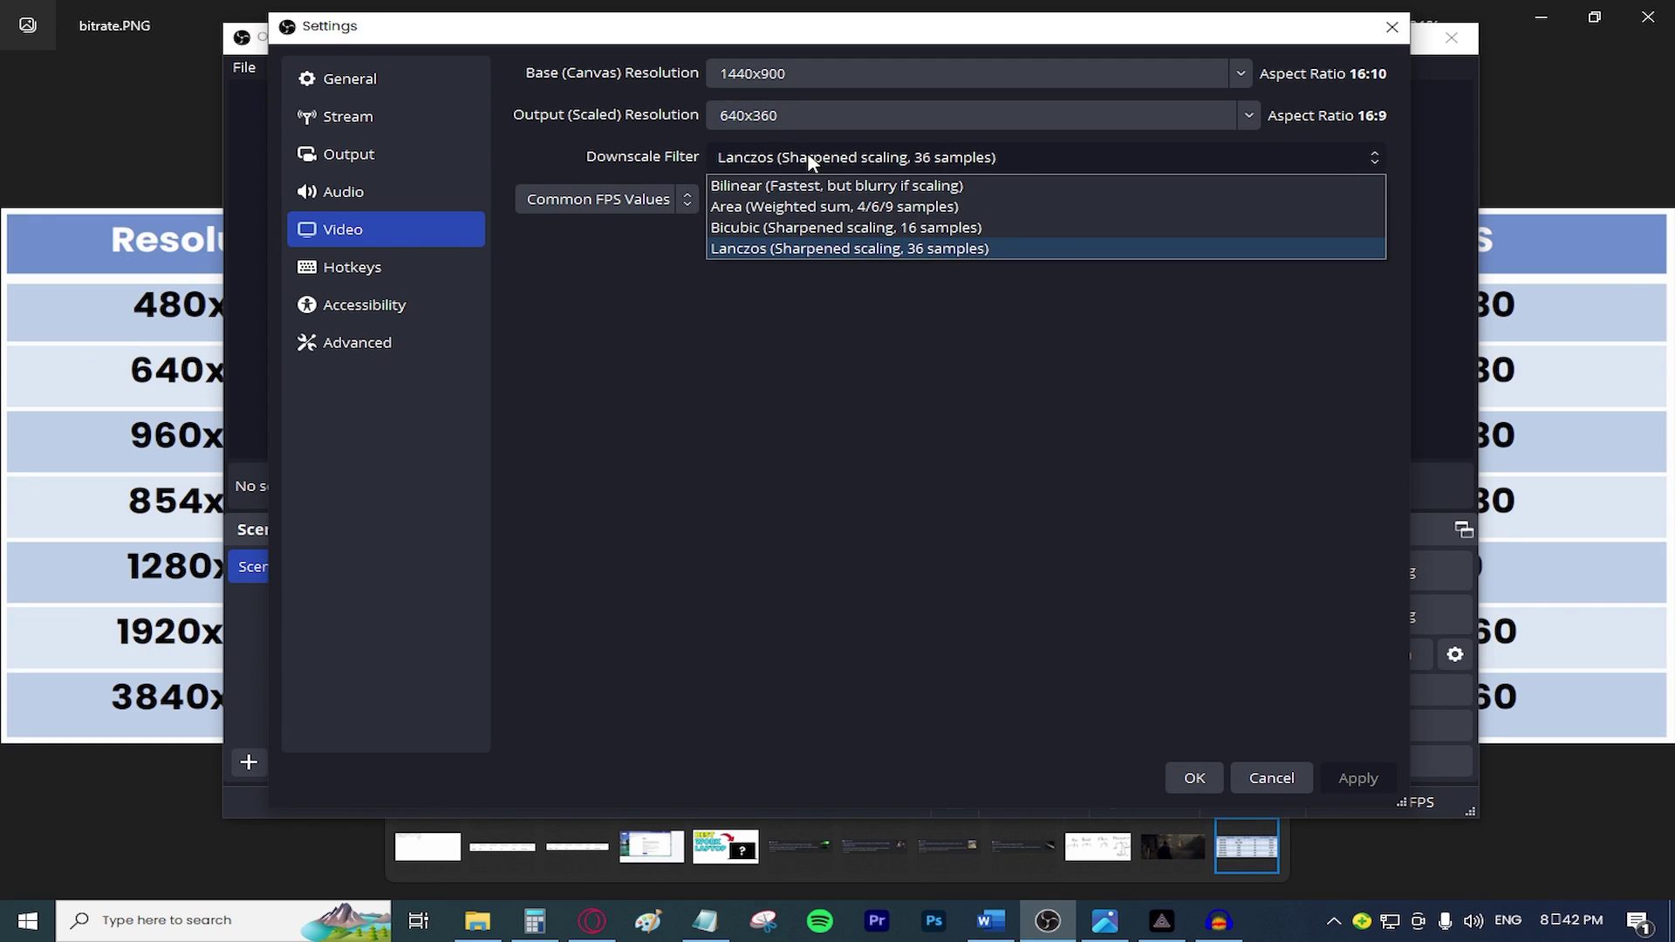
left_click(755, 251)
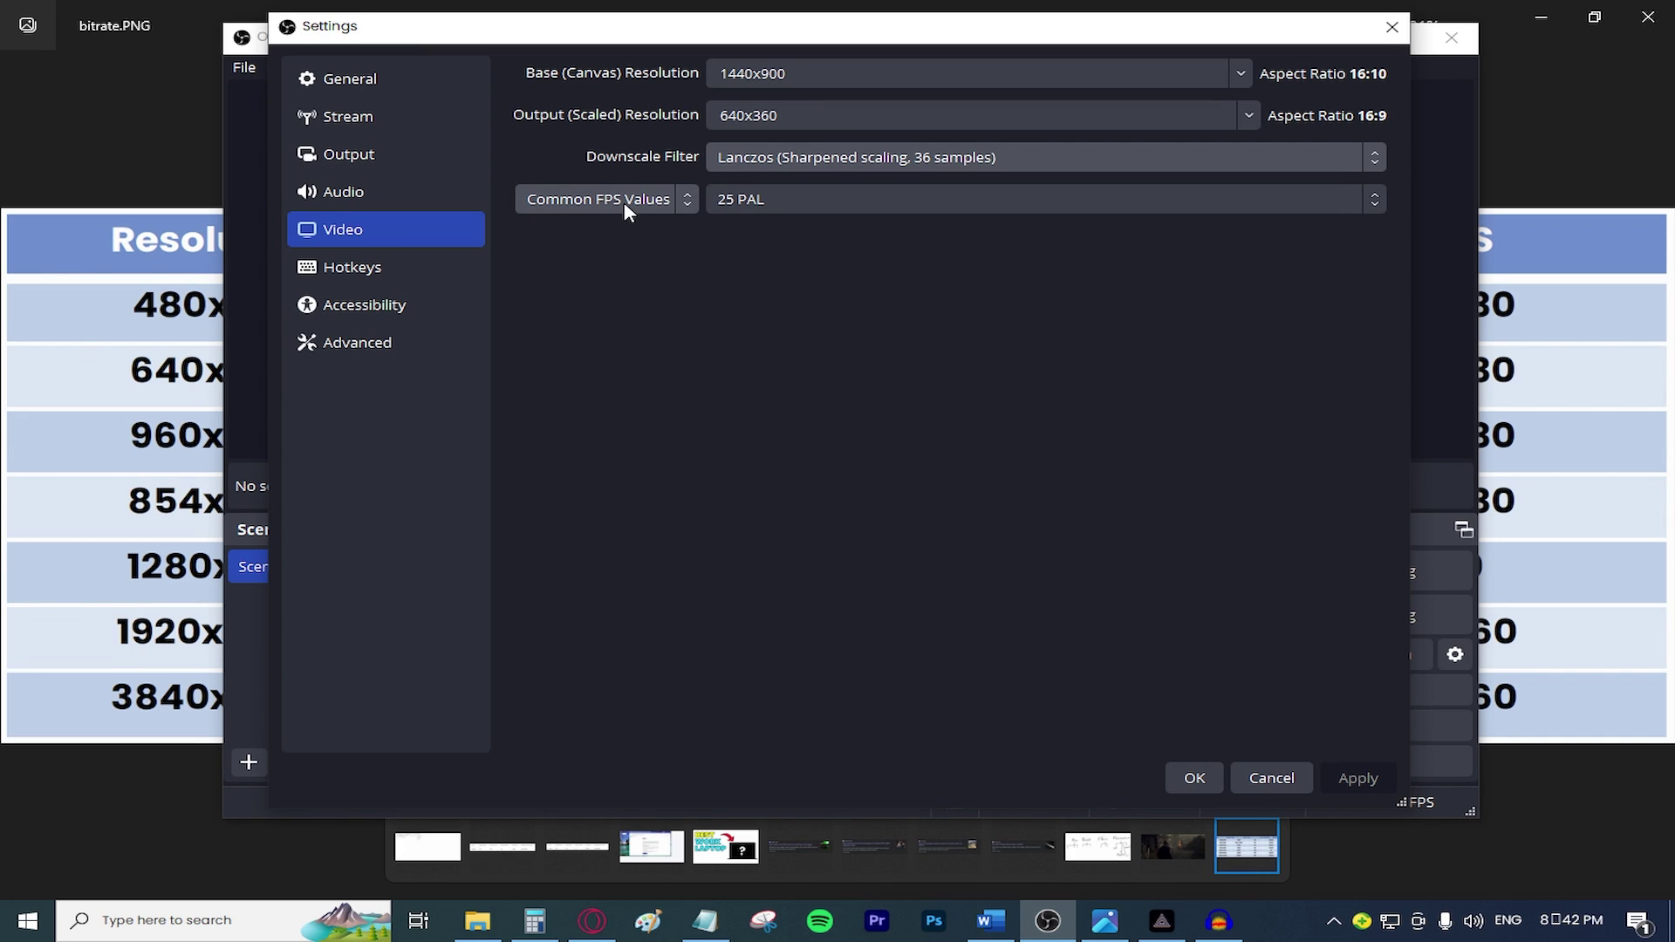
left_click(768, 206)
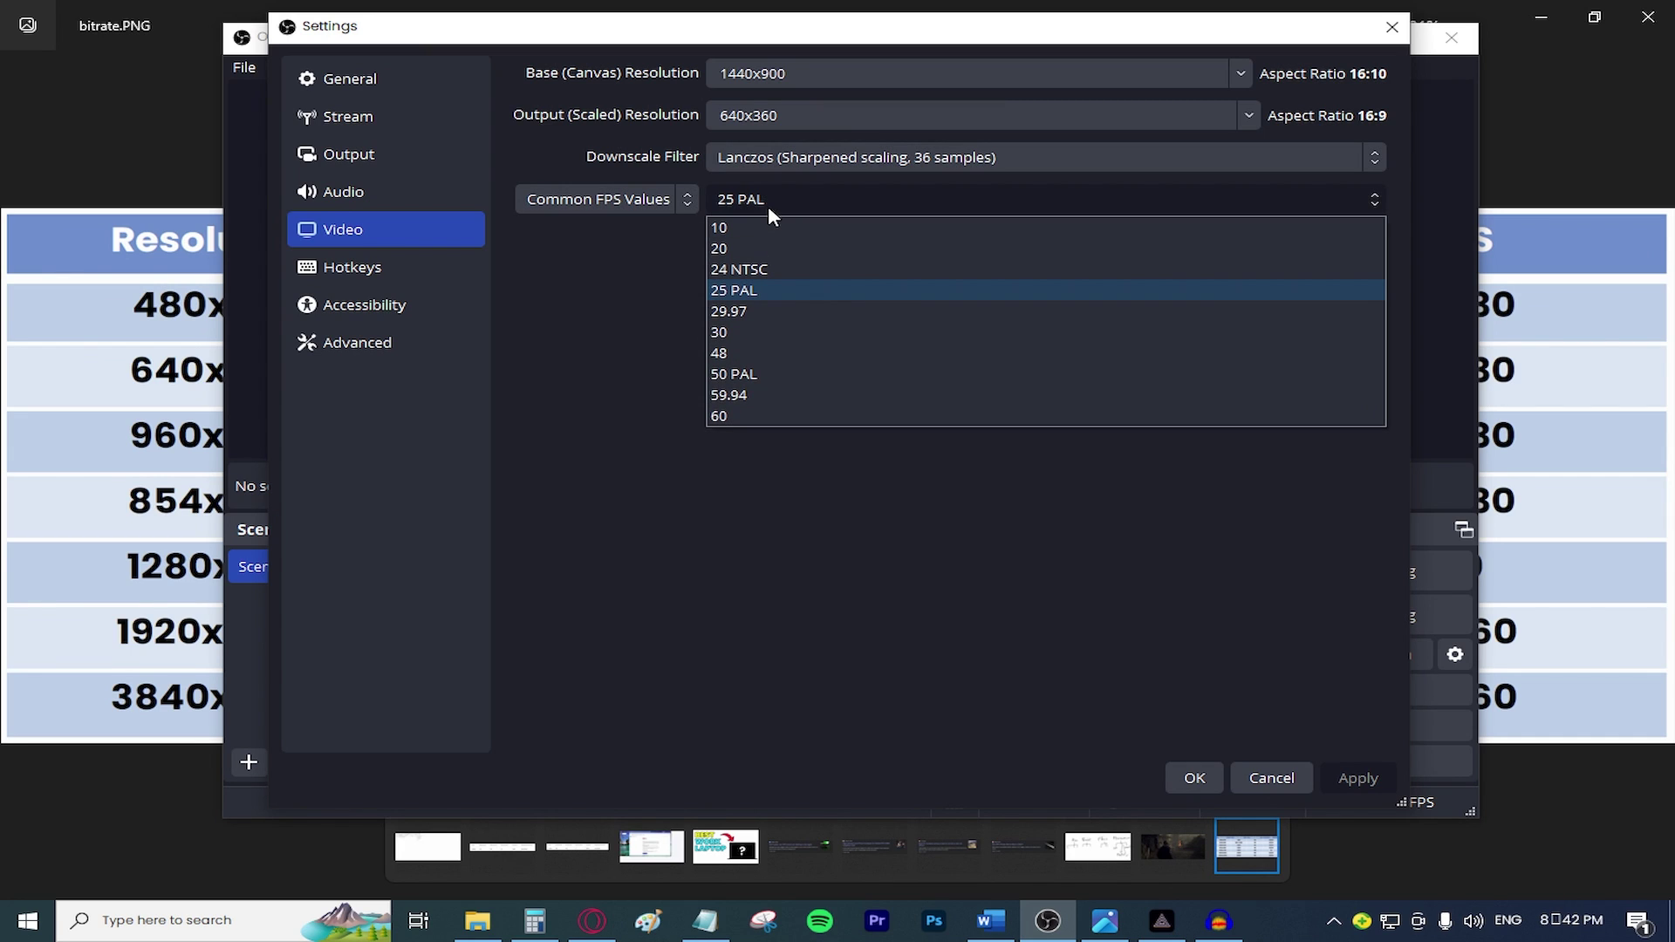
left_click(768, 206)
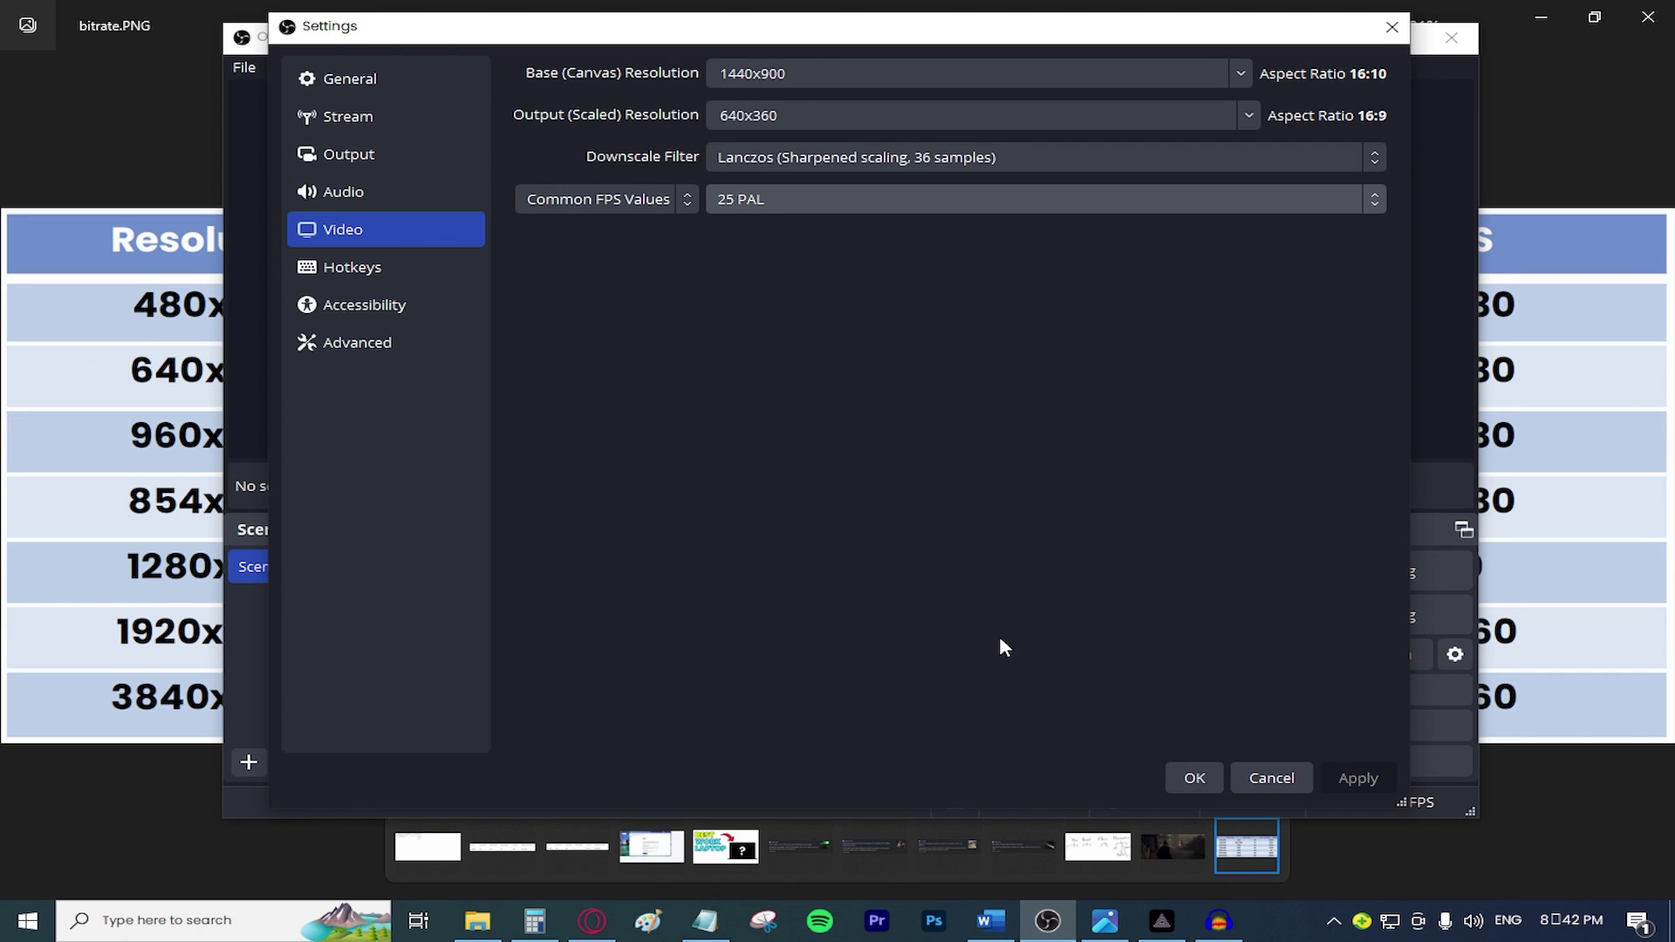
left_click(1199, 783)
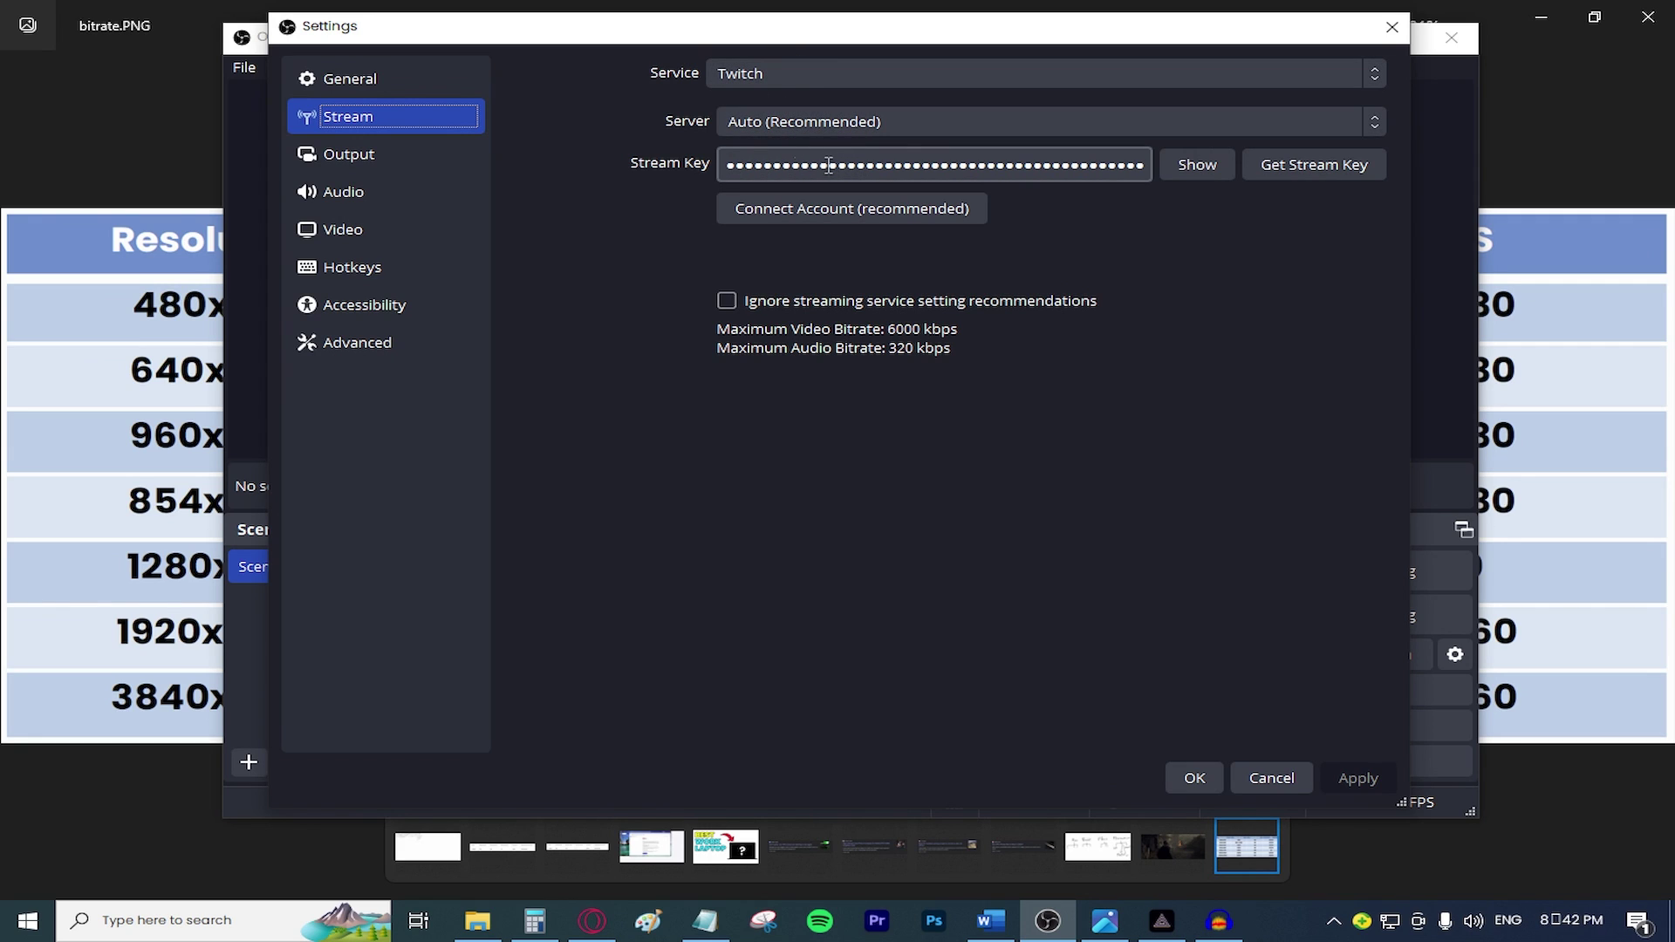
Choose the Europe: France, Paris (2) Twitch server, apply it and save the settings.
left_click(742, 129)
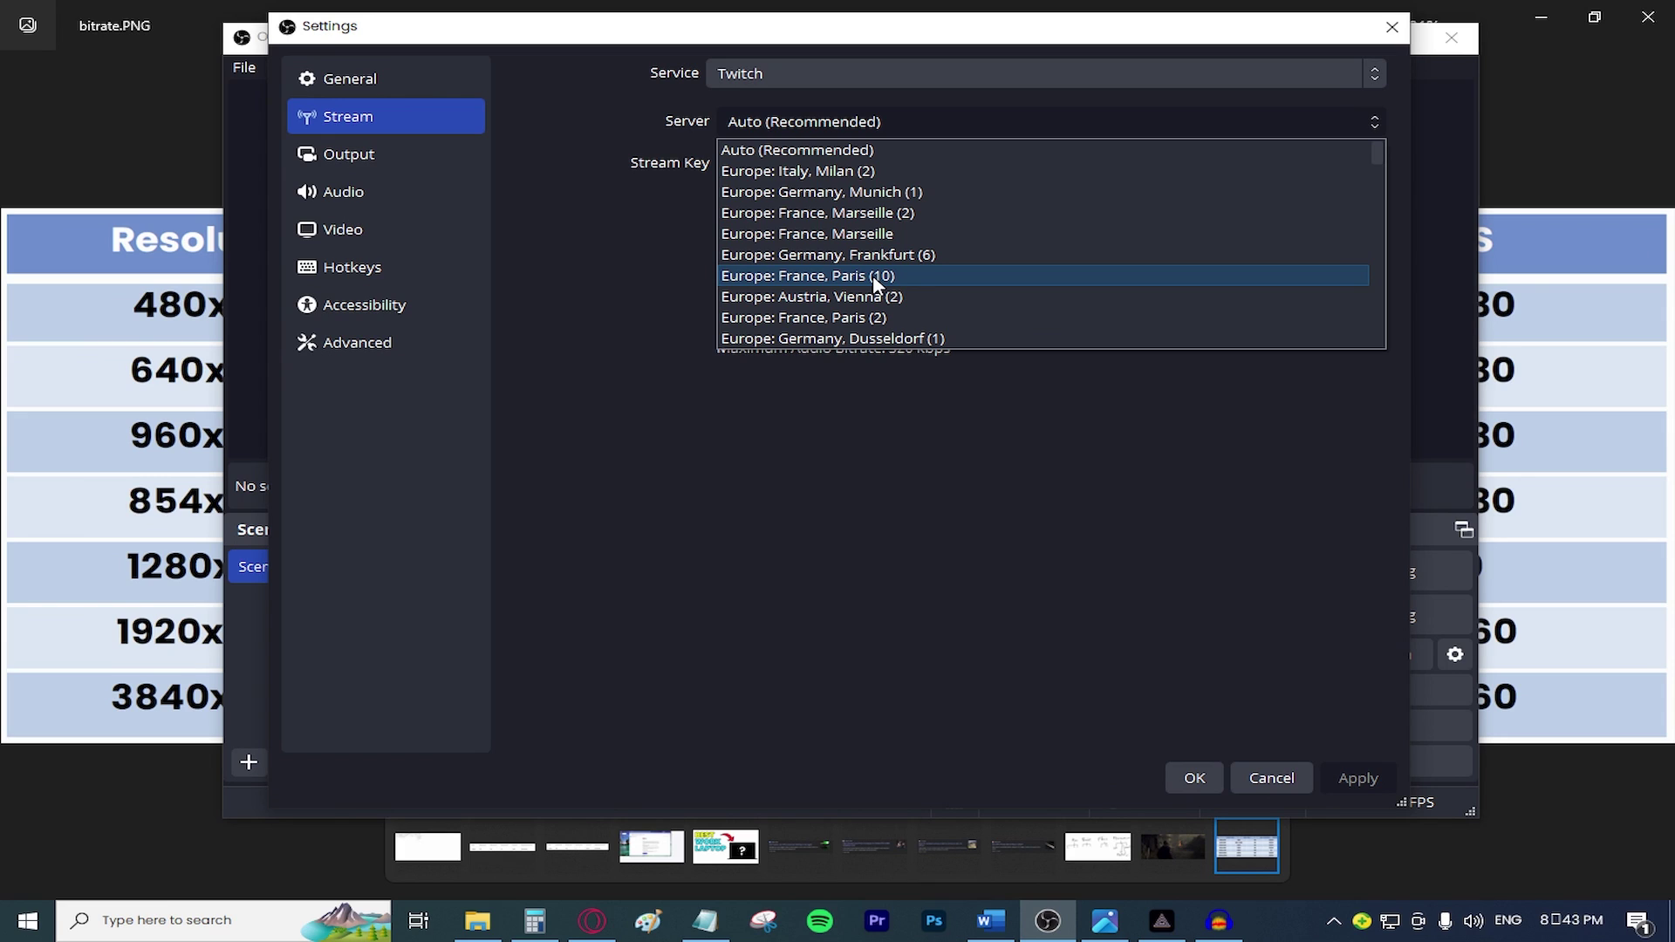
left_click(905, 317)
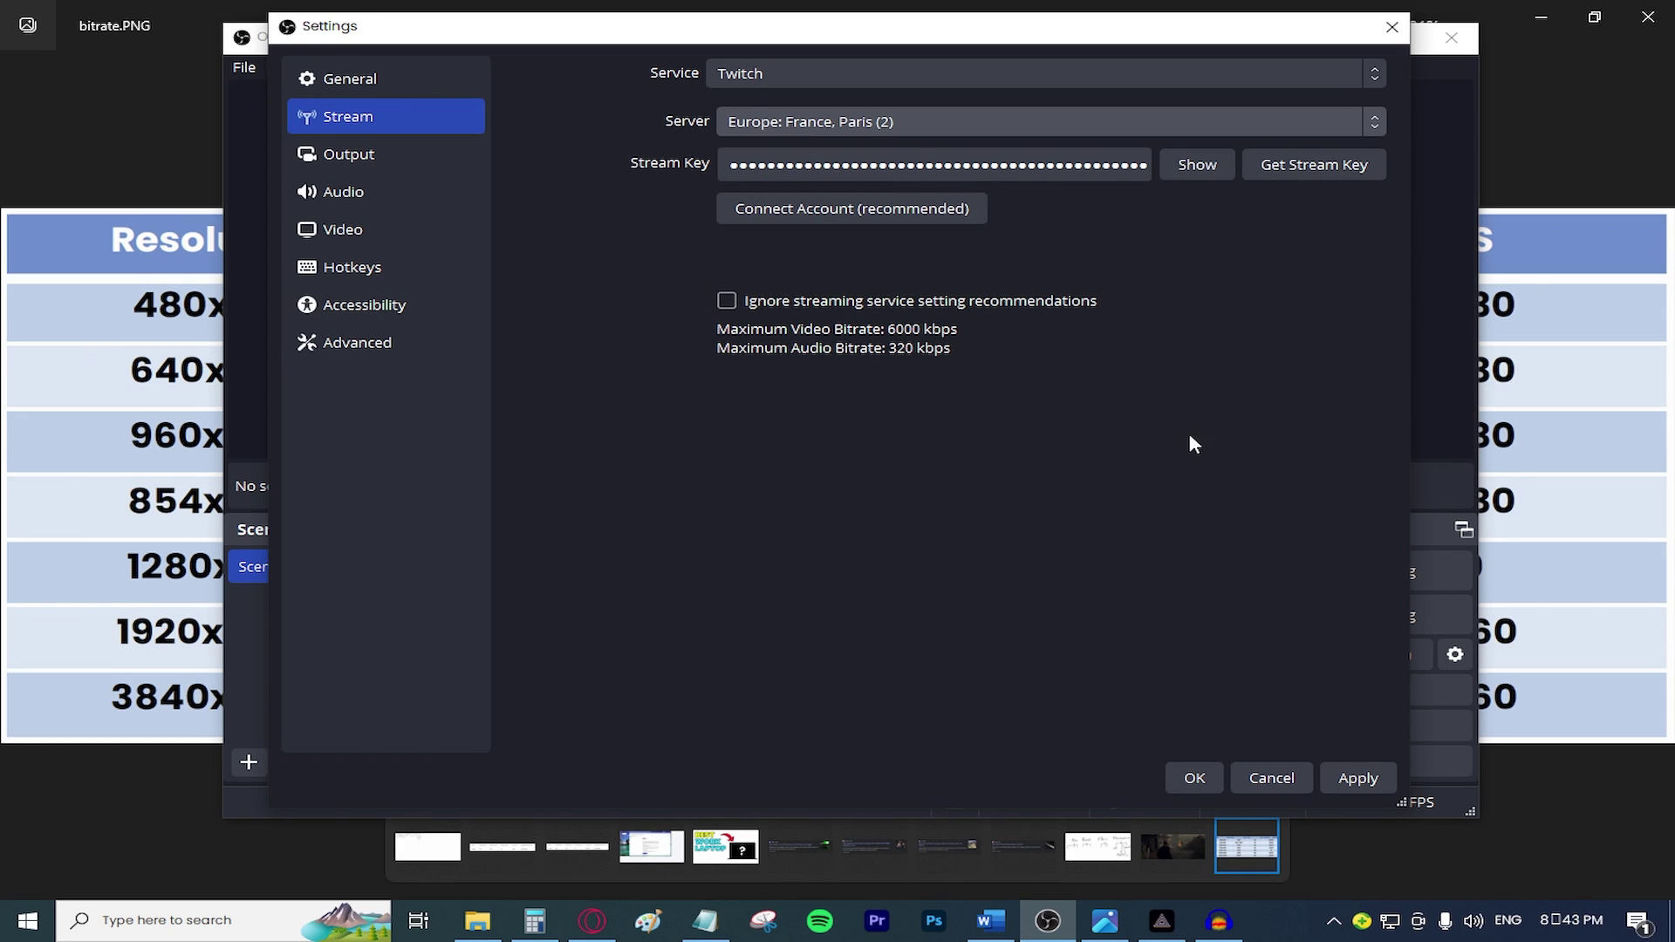
left_click(1346, 779)
left_click(1198, 774)
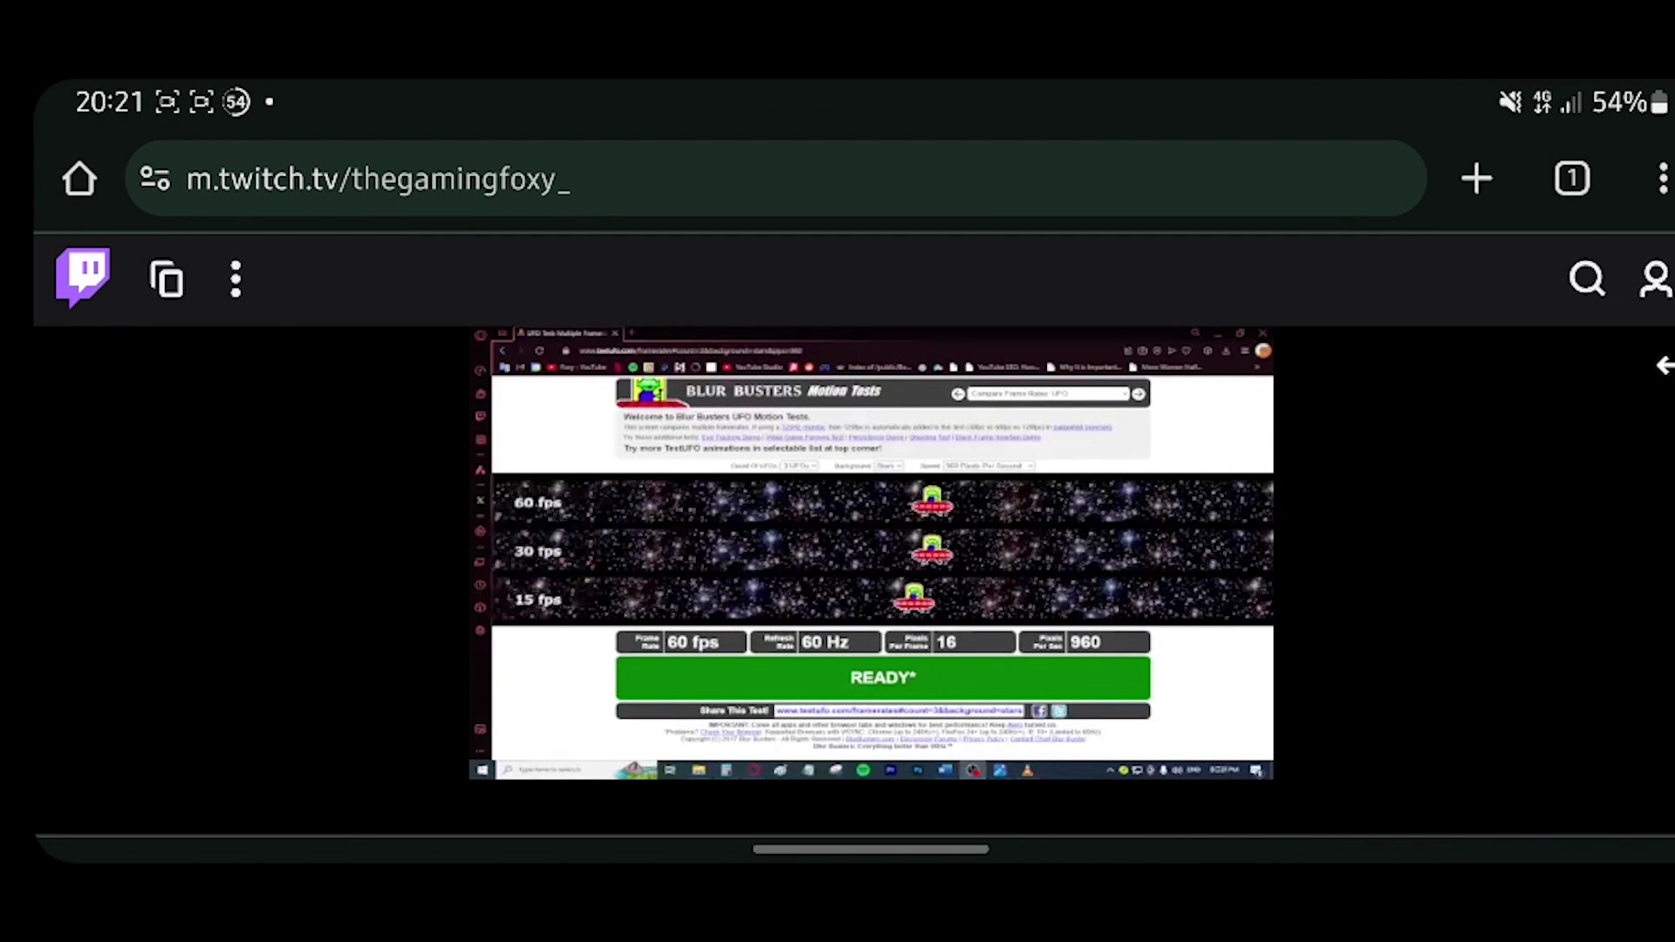
Play the Twitch live stream of the Blur Busters UFO test full-screen on the phone.
left_click(872, 549)
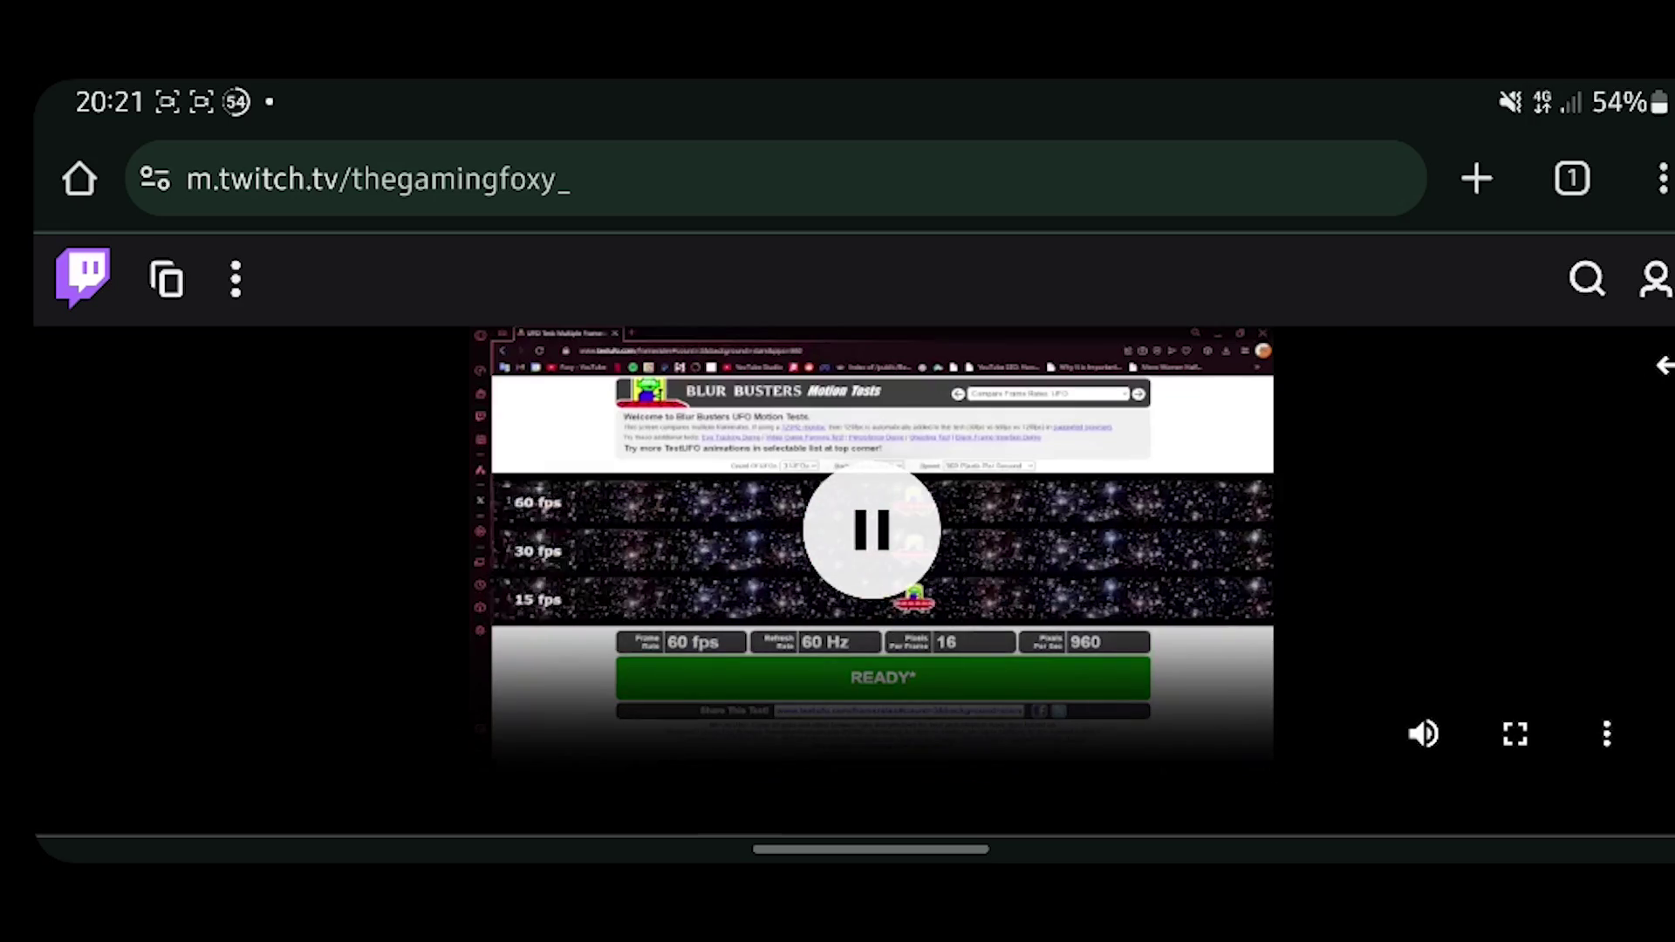
left_click(1515, 733)
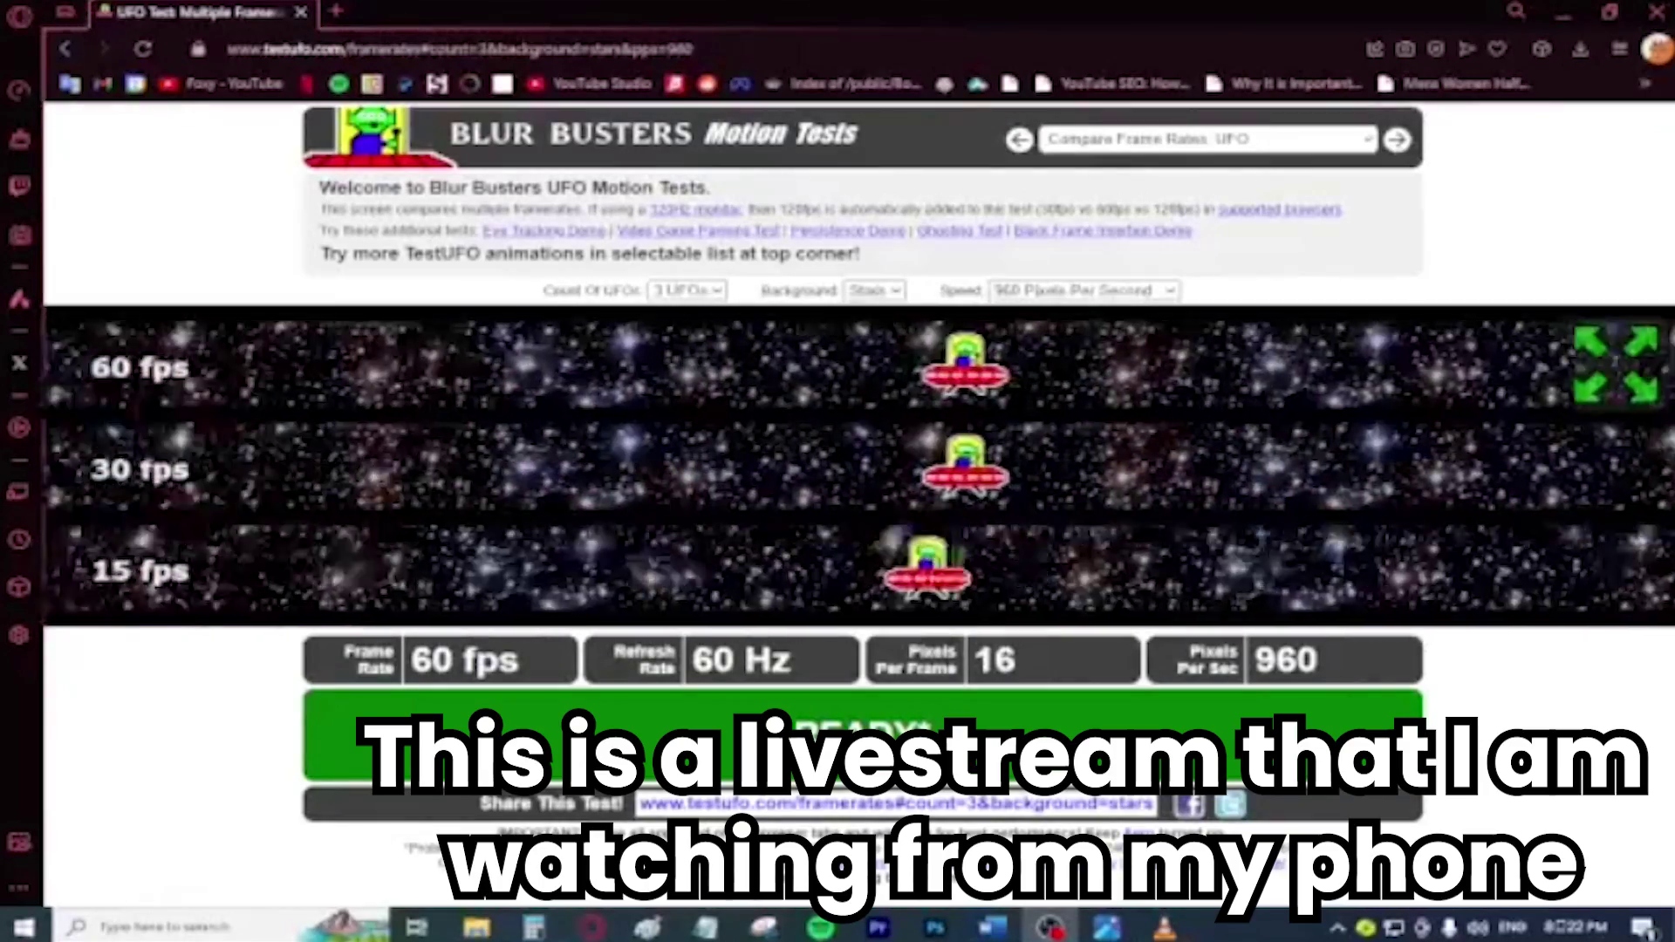
Bring the OBS Studio window forward so it appears on the phone's Twitch stream.
key("alt+Tab")
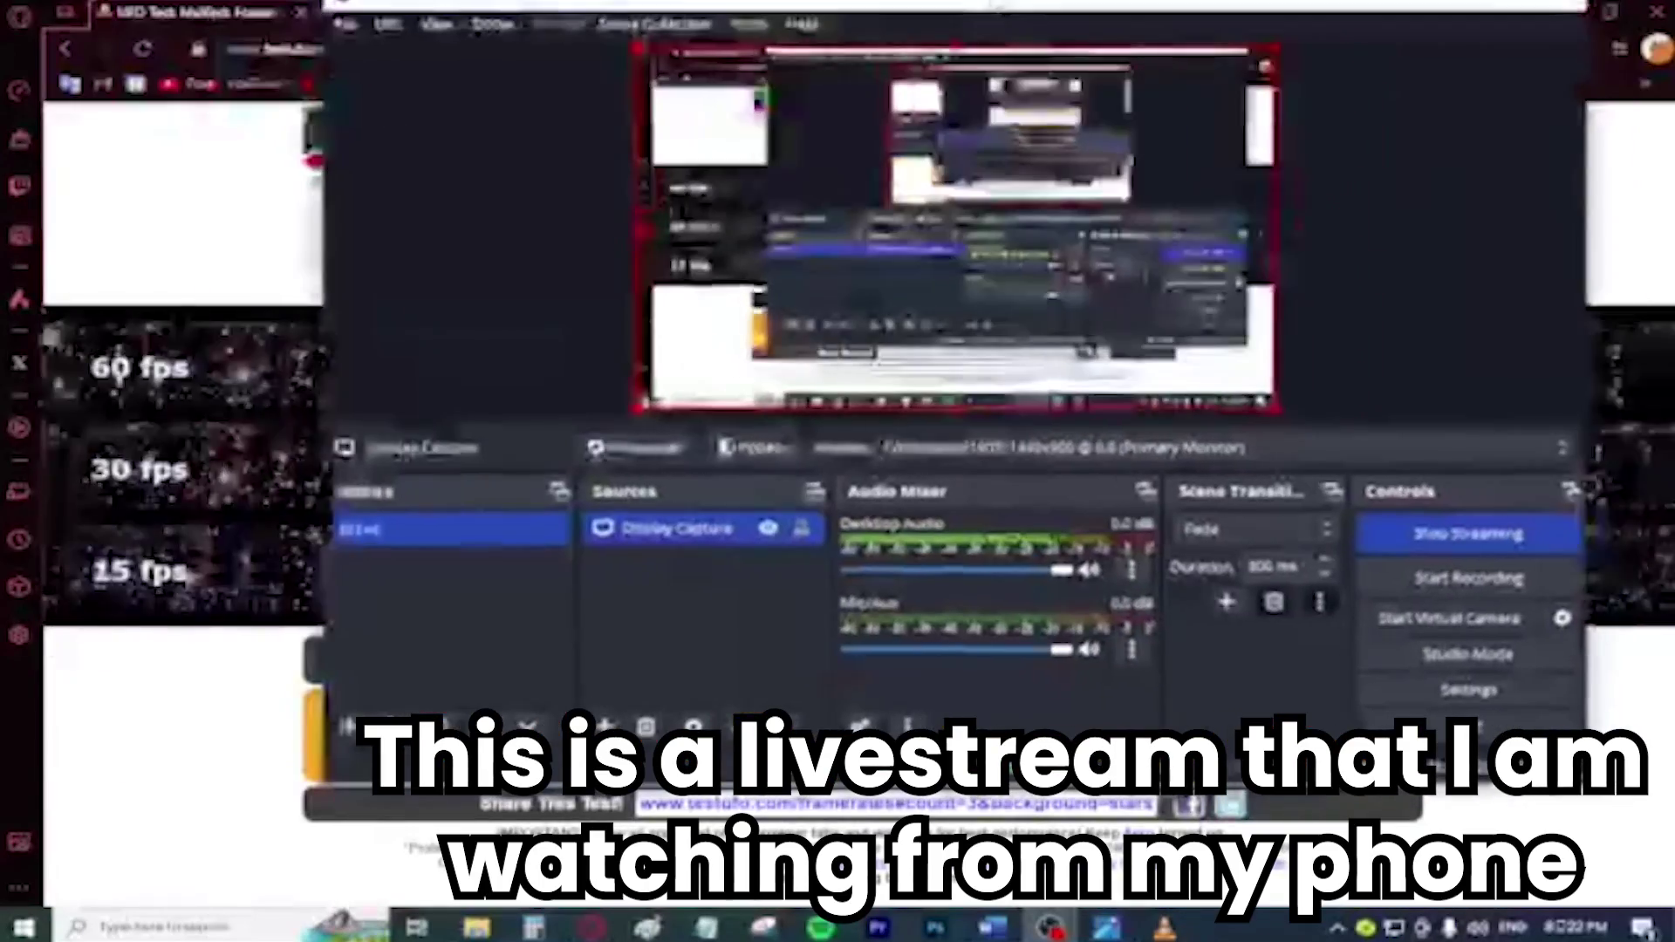